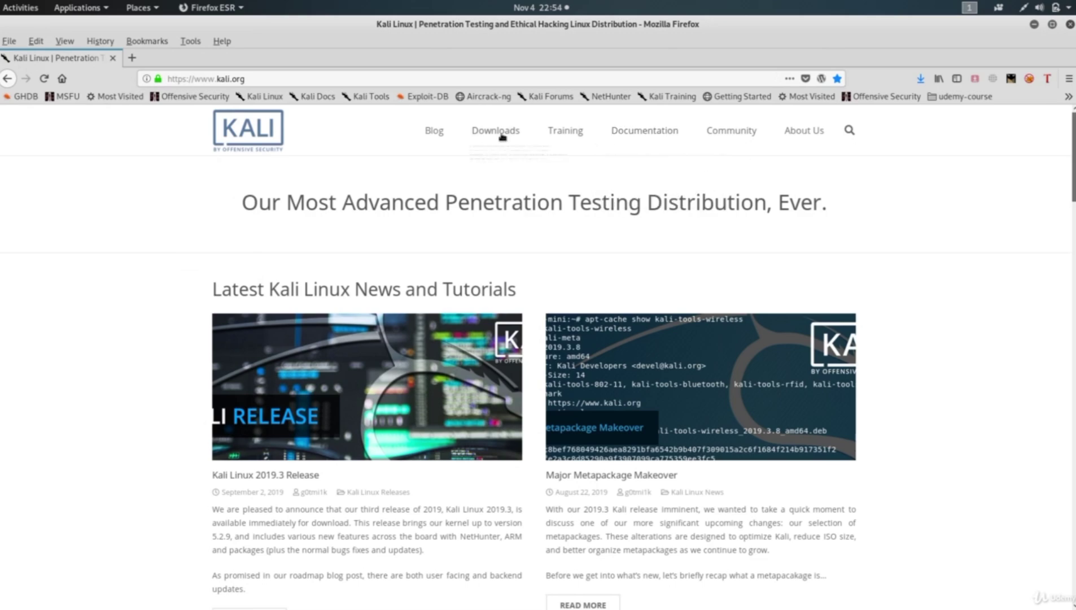
Drop open the Downloads submenu in the kali.org top navigation.
mouse_move(486, 136)
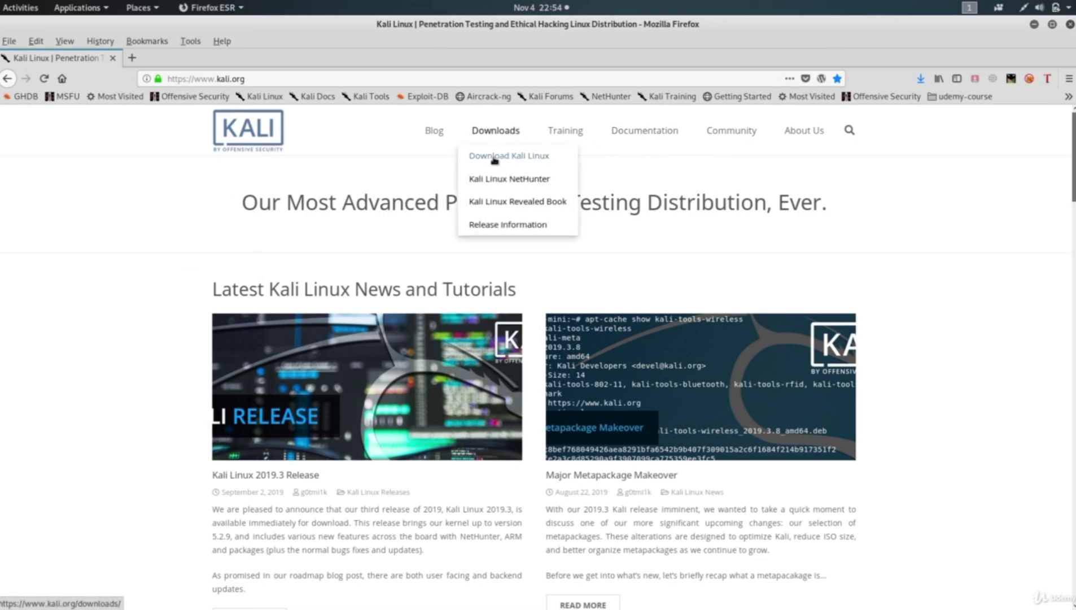
Open the Download Kali Linux page and scroll down to the VMware/VirtualBox image rows.
left_click(508, 158)
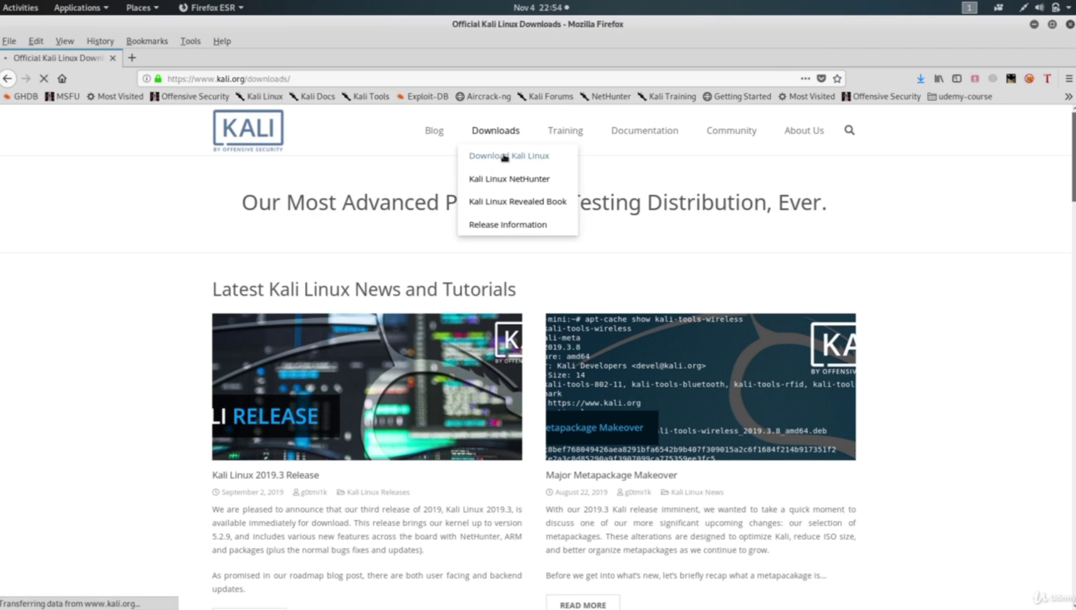
scroll(94, 351, "down", 5)
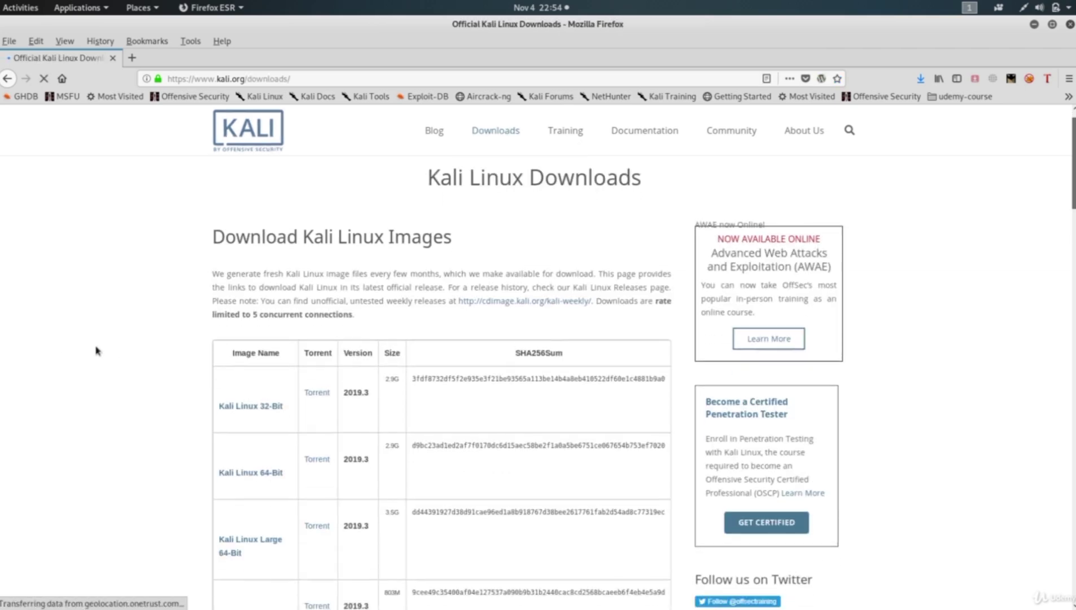
scroll(96, 351, "down", 2)
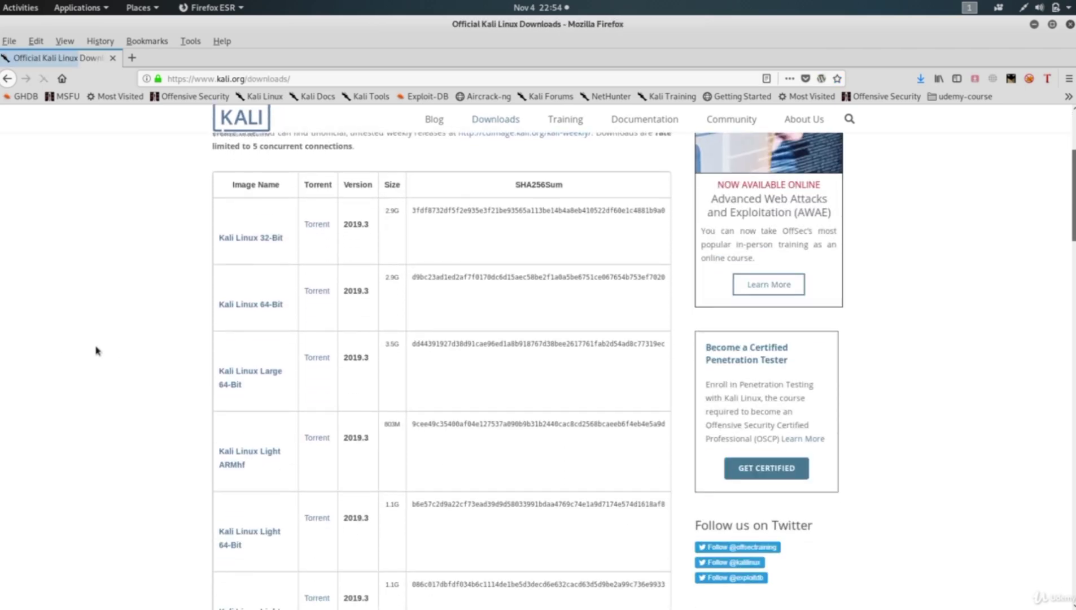
scroll(96, 350, "down", 5)
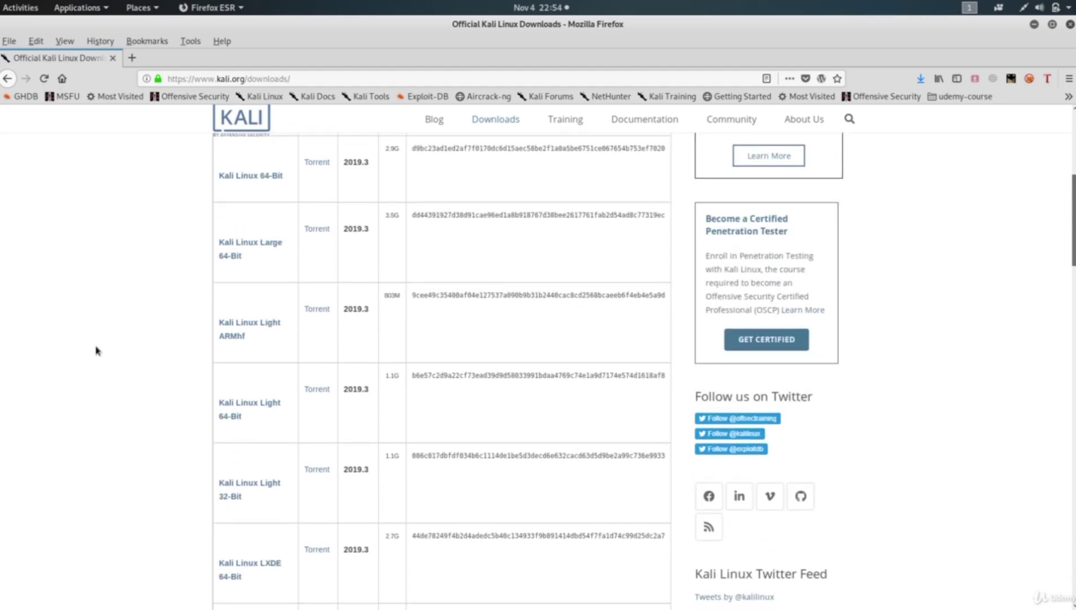
scroll(104, 338, "up", 4)
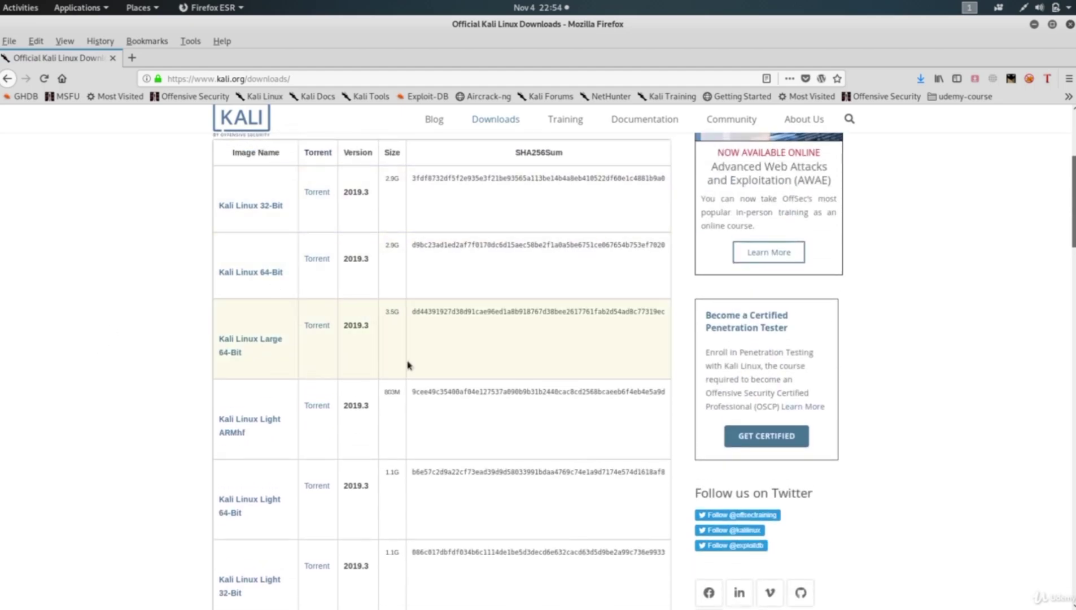
scroll(283, 314, "down", 1)
scroll(283, 314, "down", 3)
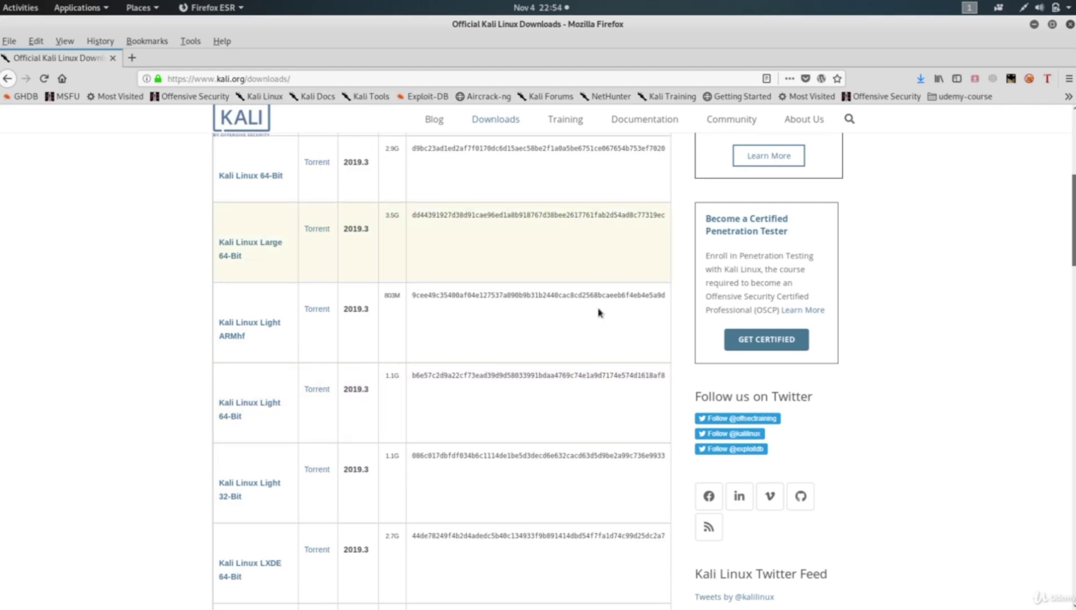
scroll(129, 379, "down", 2)
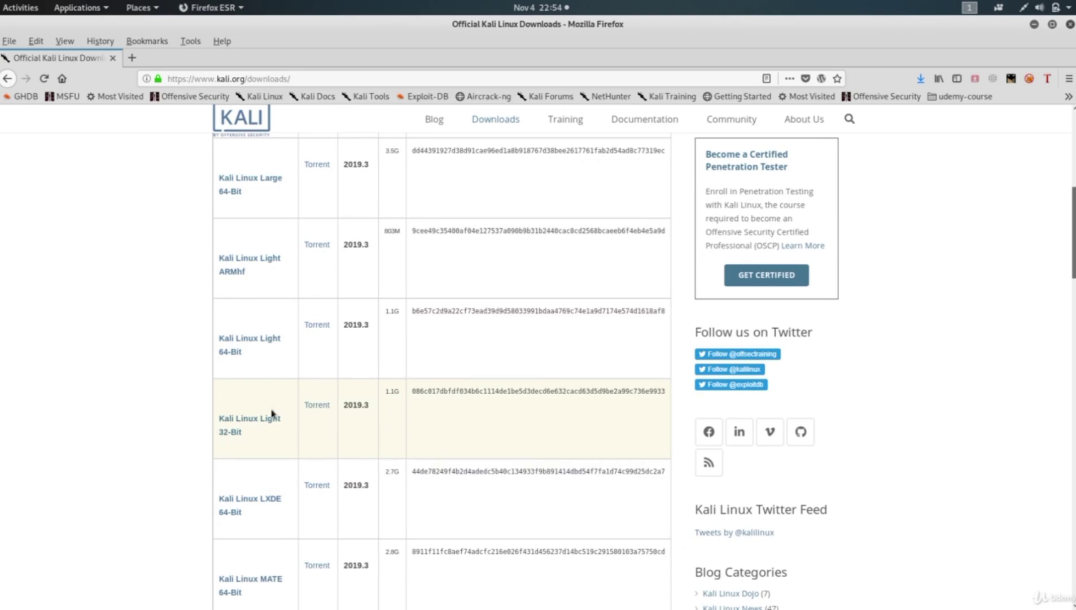
scroll(101, 430, "down", 3)
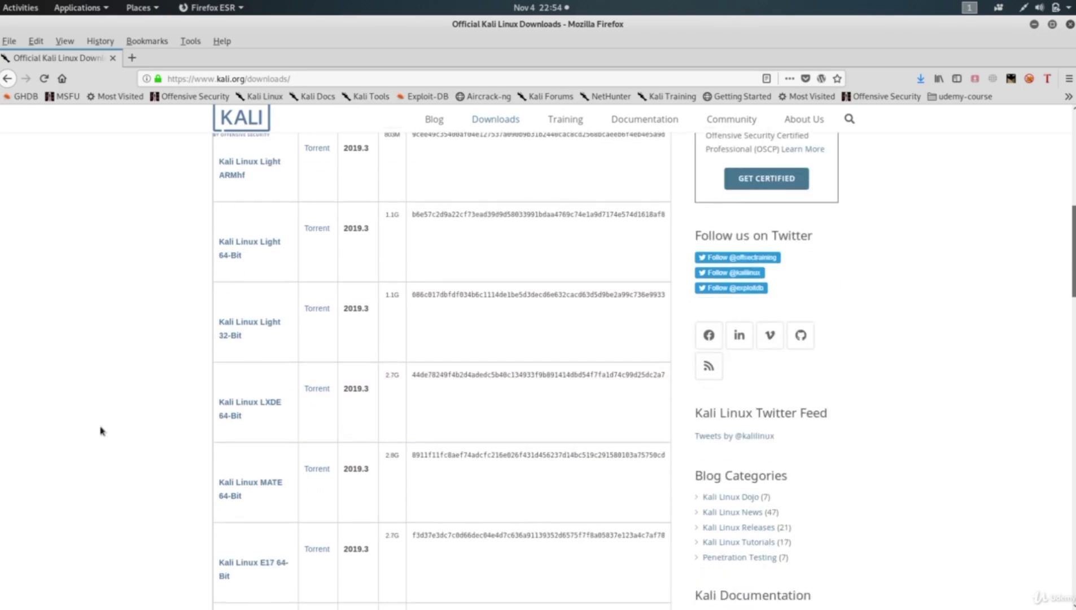
scroll(101, 431, "down", 8)
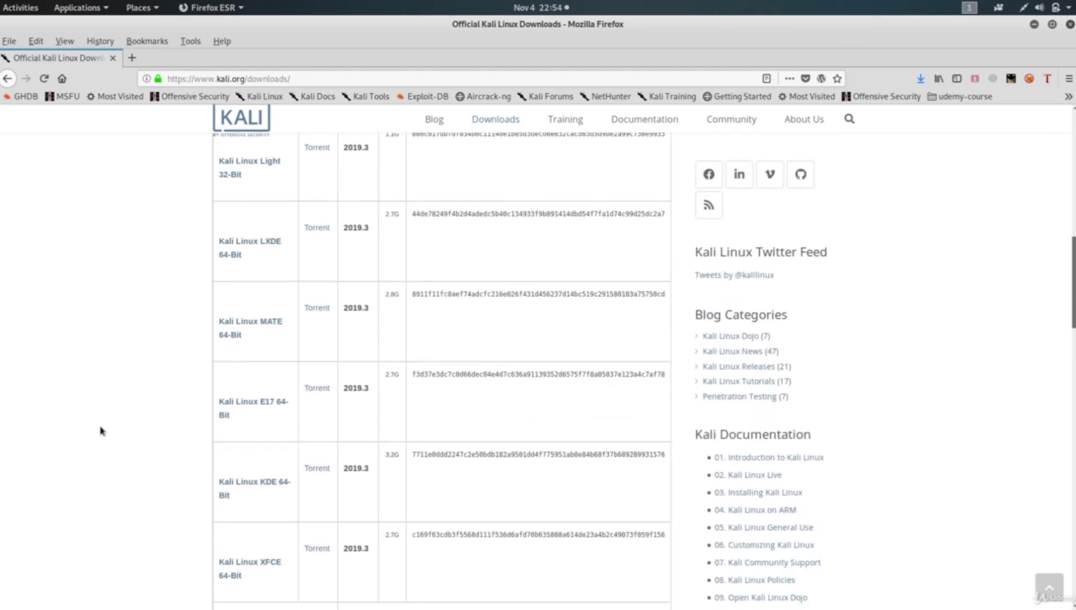
scroll(101, 431, "down", 5)
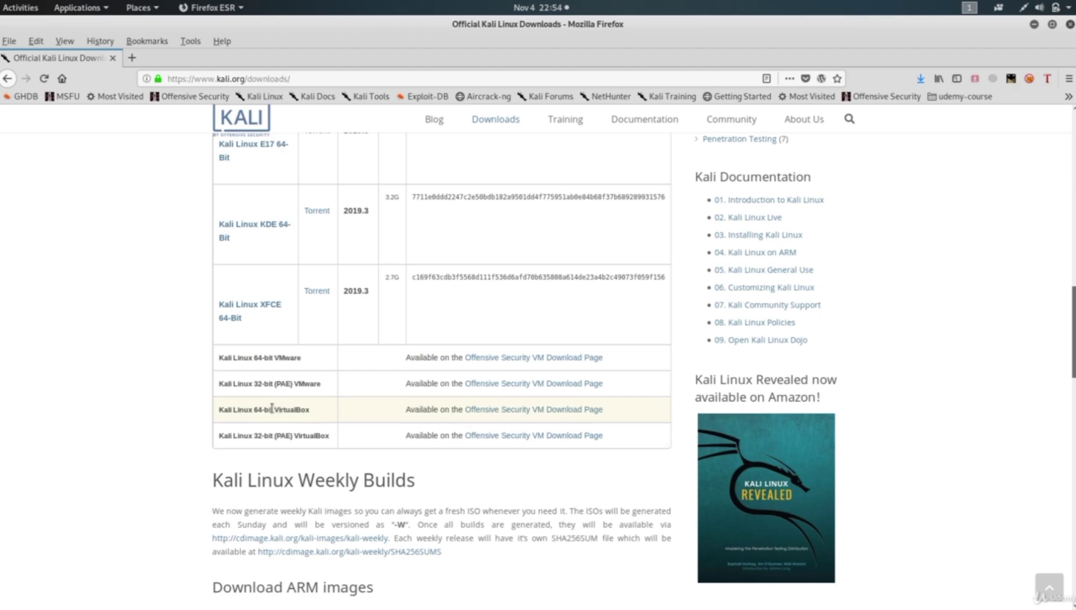
Highlight the 64-bit and 32-bit (PAE) VirtualBox image entries for emphasis.
left_click_drag(271, 408, 324, 410)
left_click(62, 413)
left_click_drag(232, 434, 330, 436)
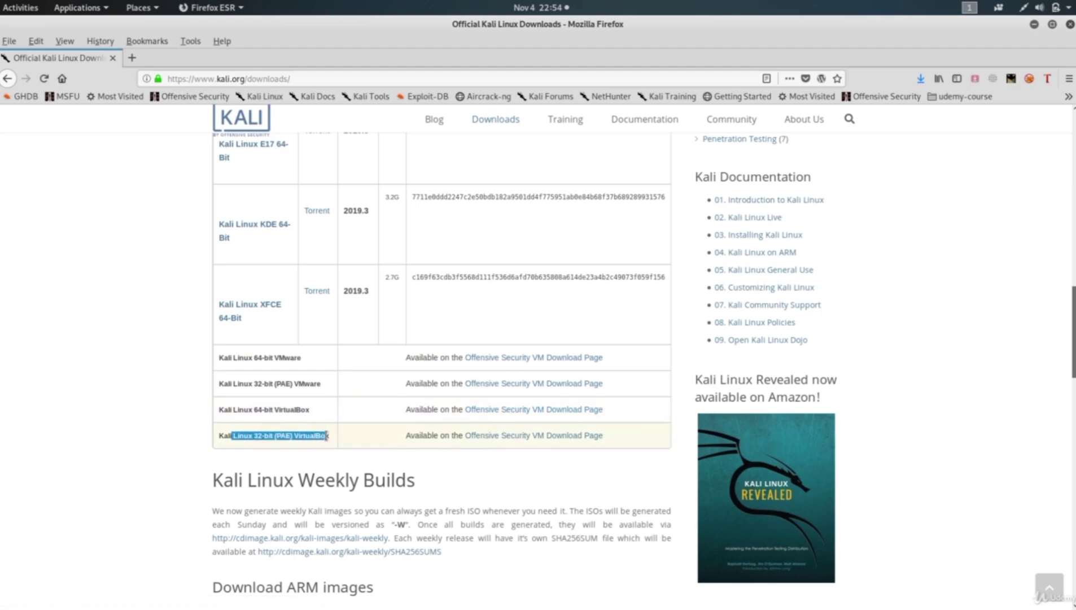
left_click(86, 425)
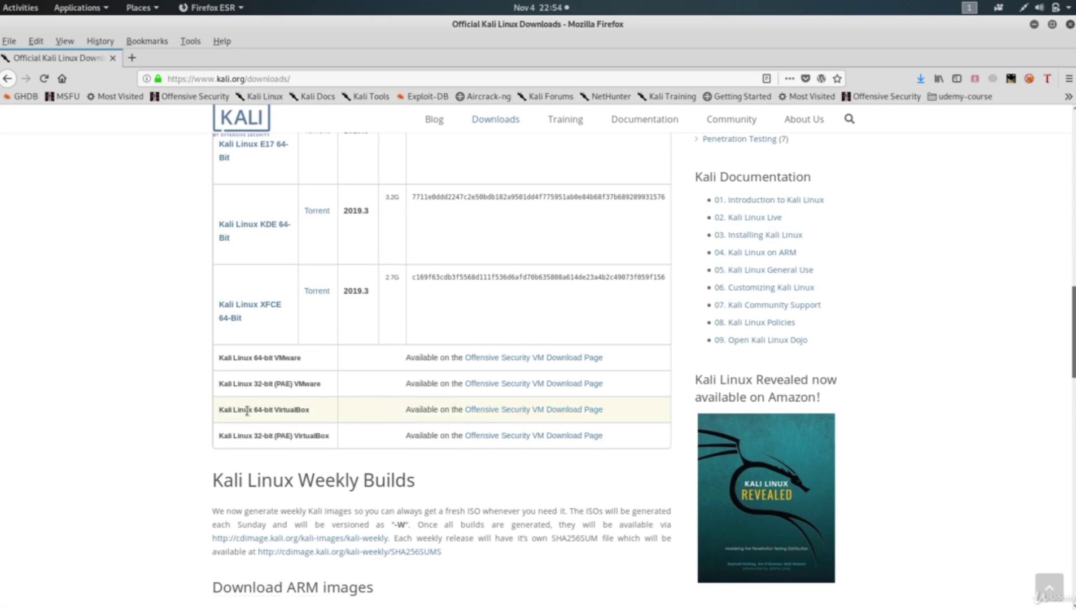
Go to the Offensive Security VM image page and show the Kali Linux VirtualBox Images tab.
left_click(546, 415)
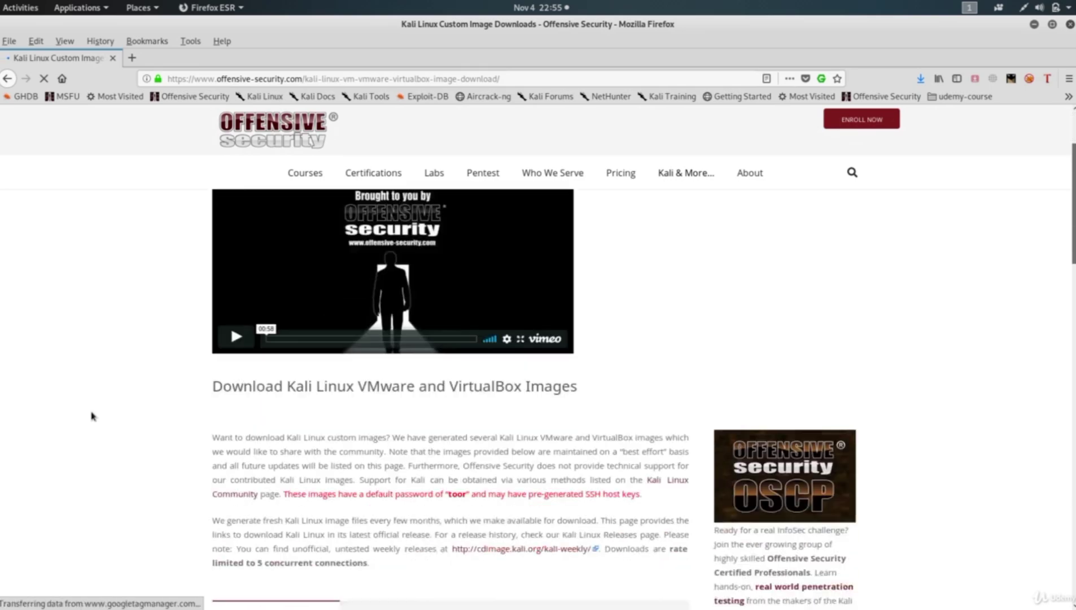
scroll(92, 416, "down", 3)
scroll(91, 416, "down", 8)
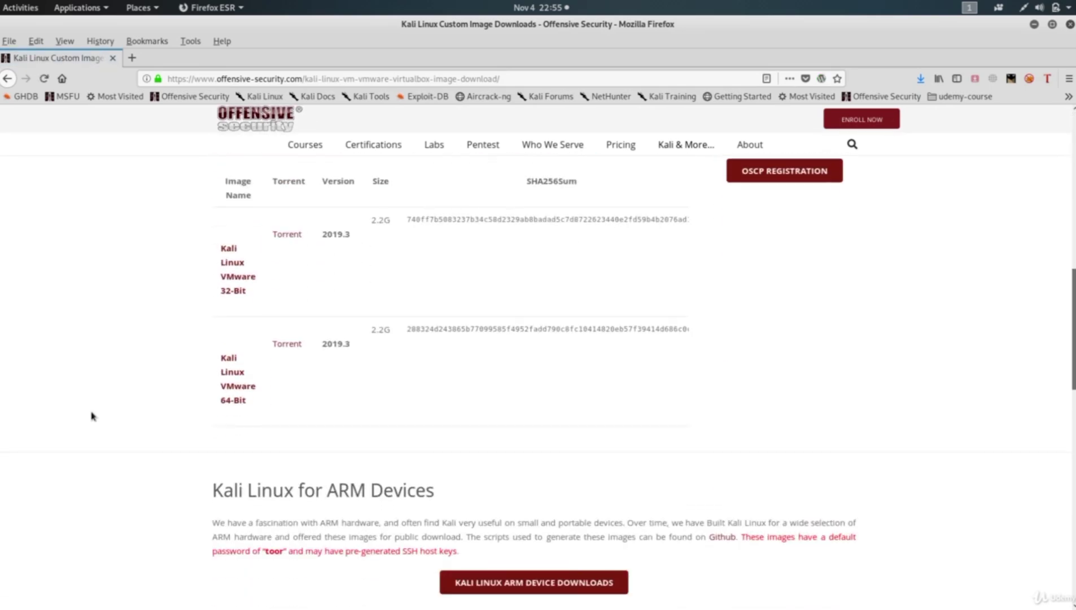
scroll(260, 330, "up", 3)
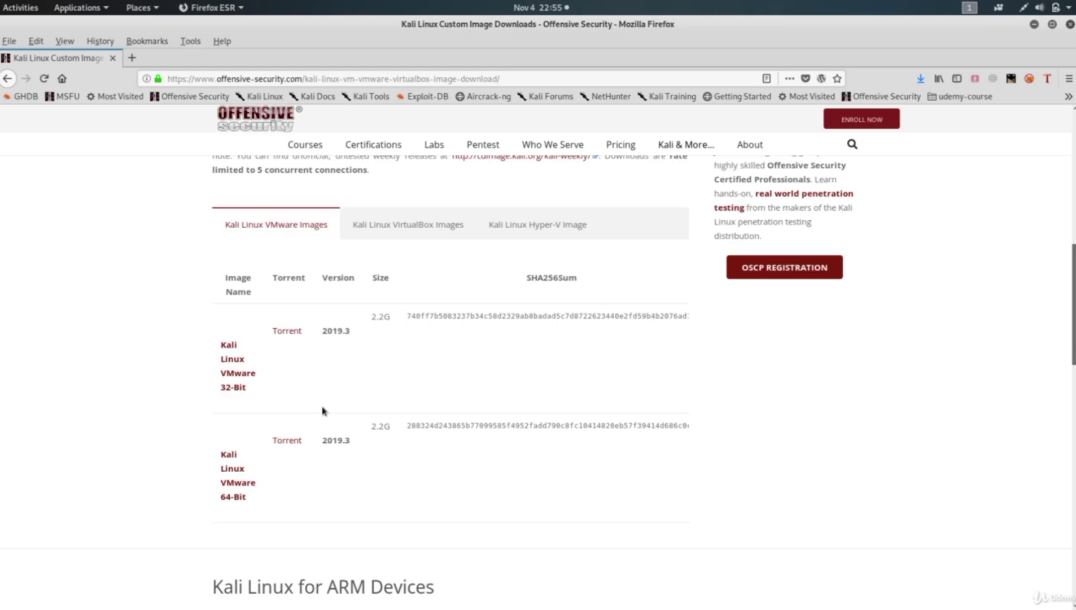
left_click(413, 231)
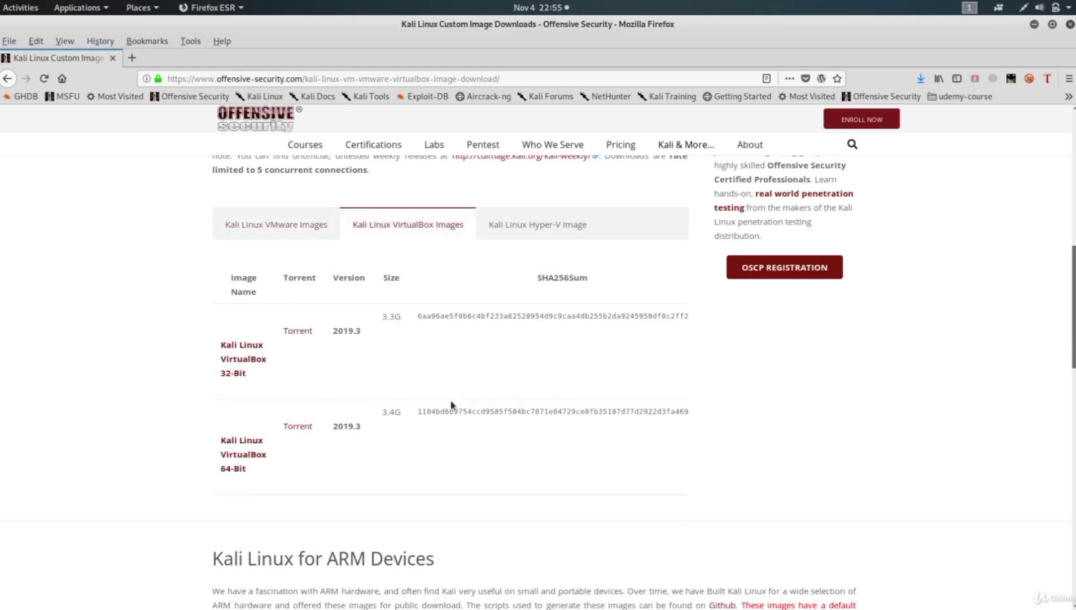
Try the 64-bit 2019.3a VirtualBox torrent download with Save File, then cancel the dialog.
left_click(308, 427)
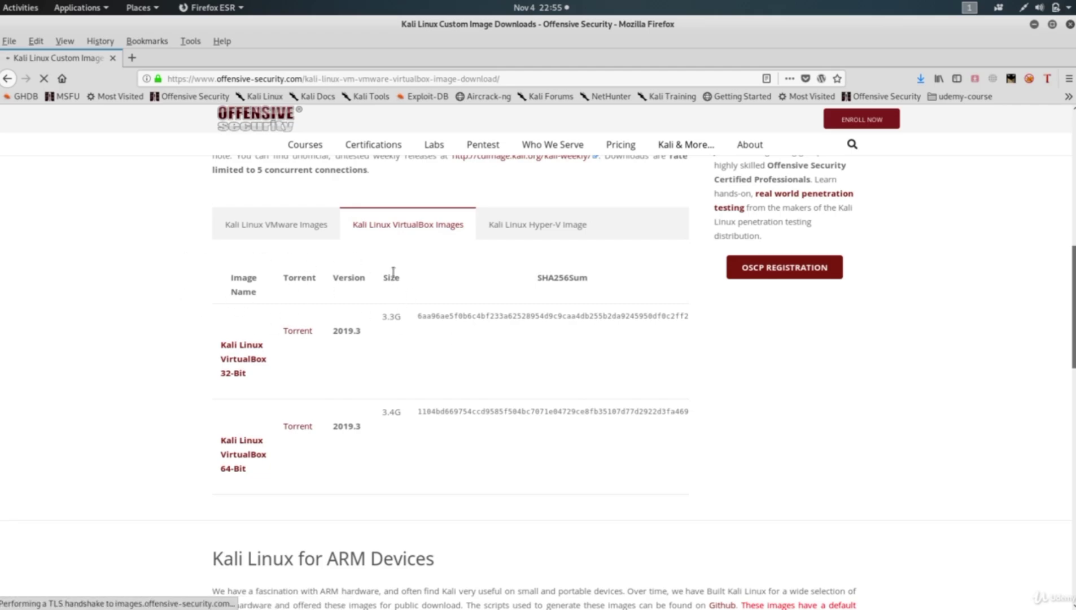
left_click(216, 265)
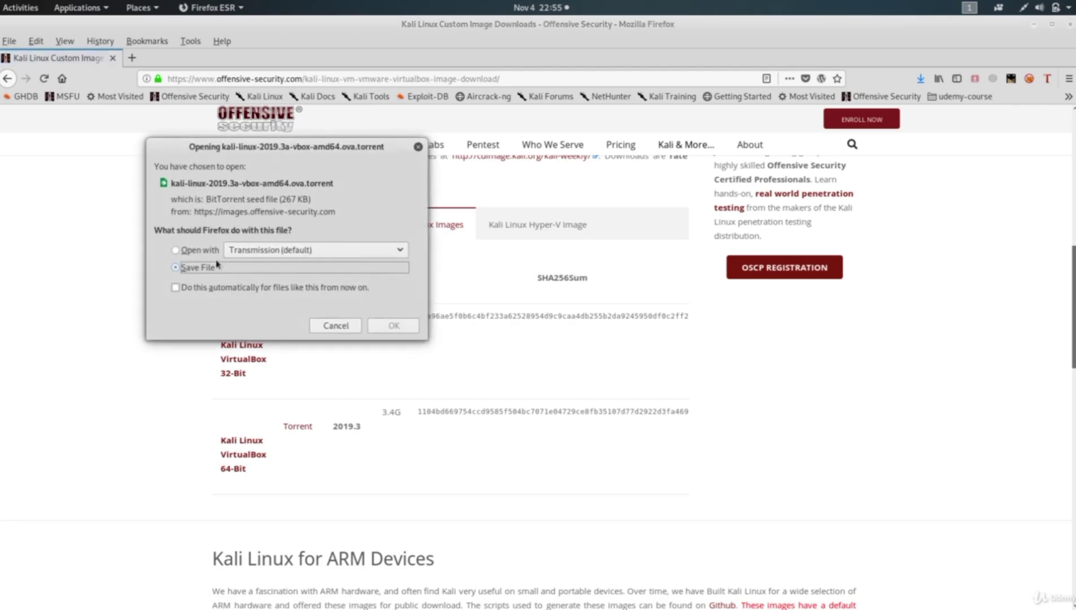
left_click_drag(253, 155, 390, 176)
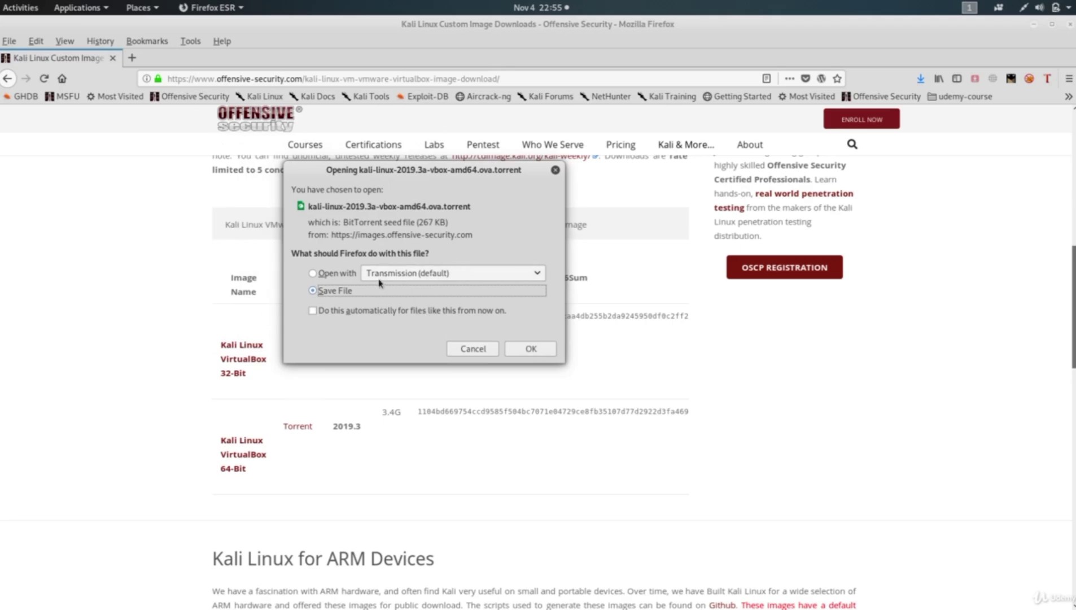
left_click(464, 348)
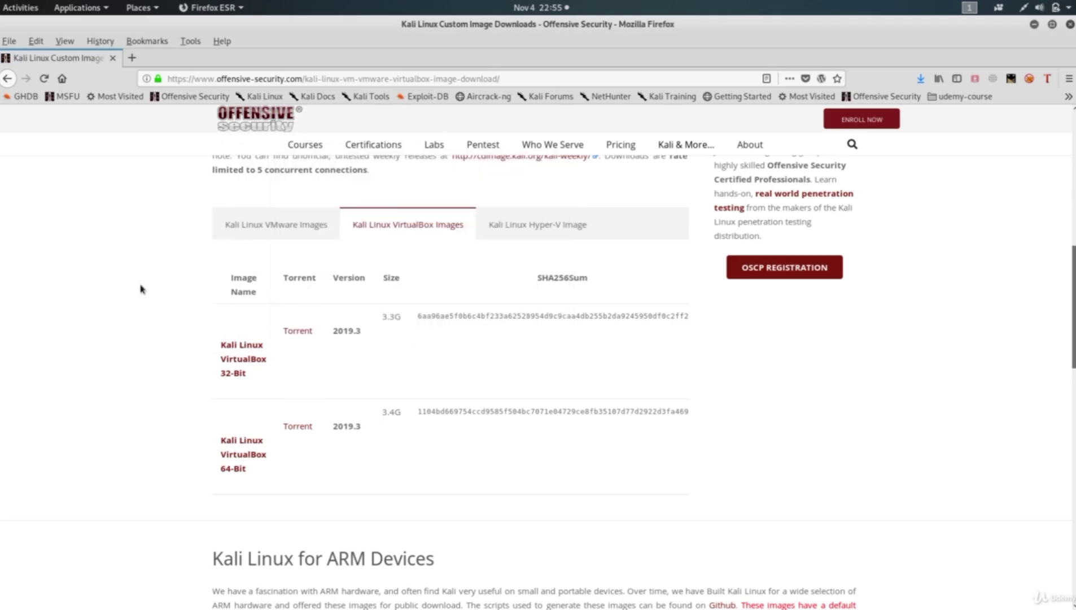
Close Firefox, open the kali-linux vbox folder and select kali-linux-2019.2-vbox-amd64.ova.
left_click(1070, 24)
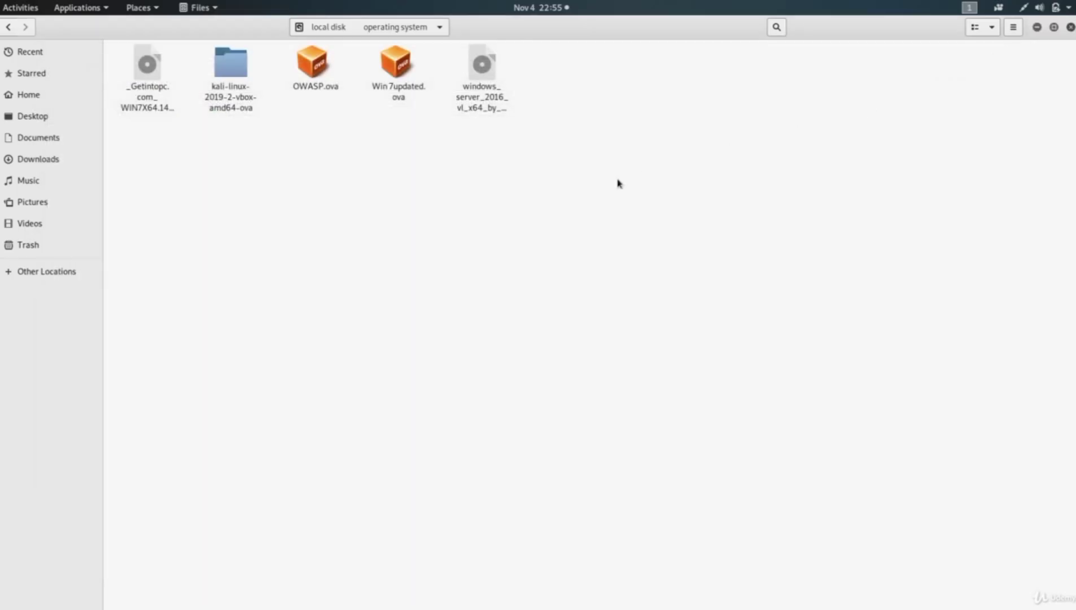
double_click(230, 64)
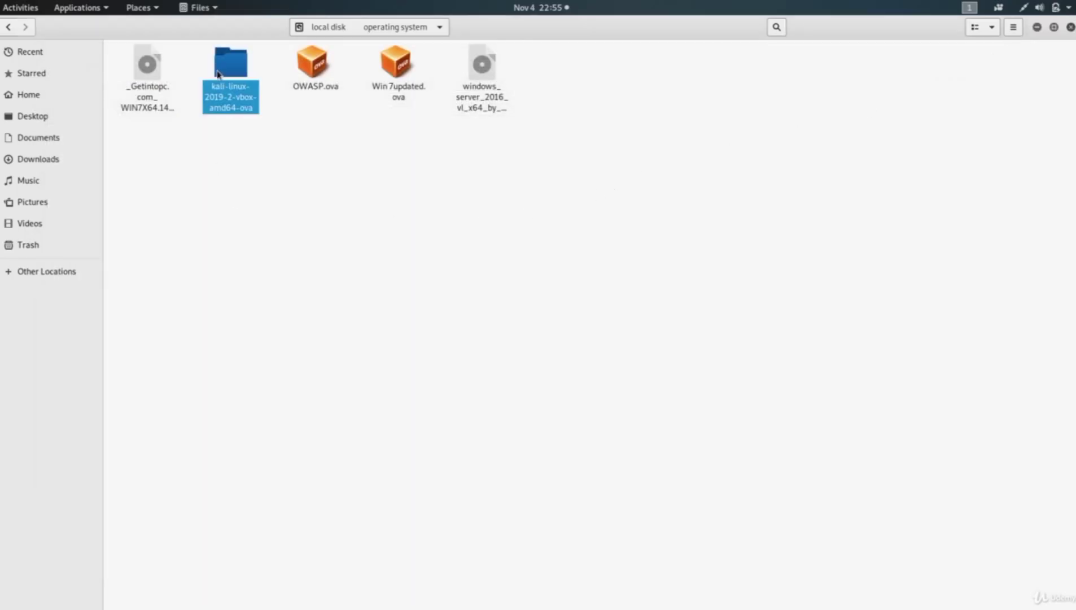
left_click_drag(159, 135, 251, 67)
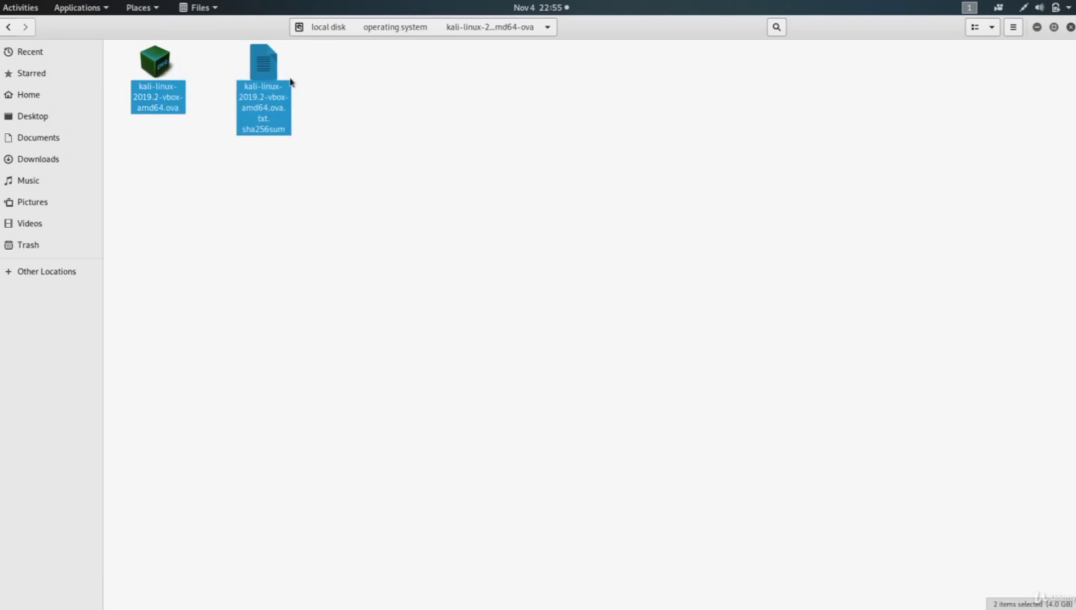
left_click(143, 162)
left_click_drag(144, 148, 259, 88)
left_click(315, 228)
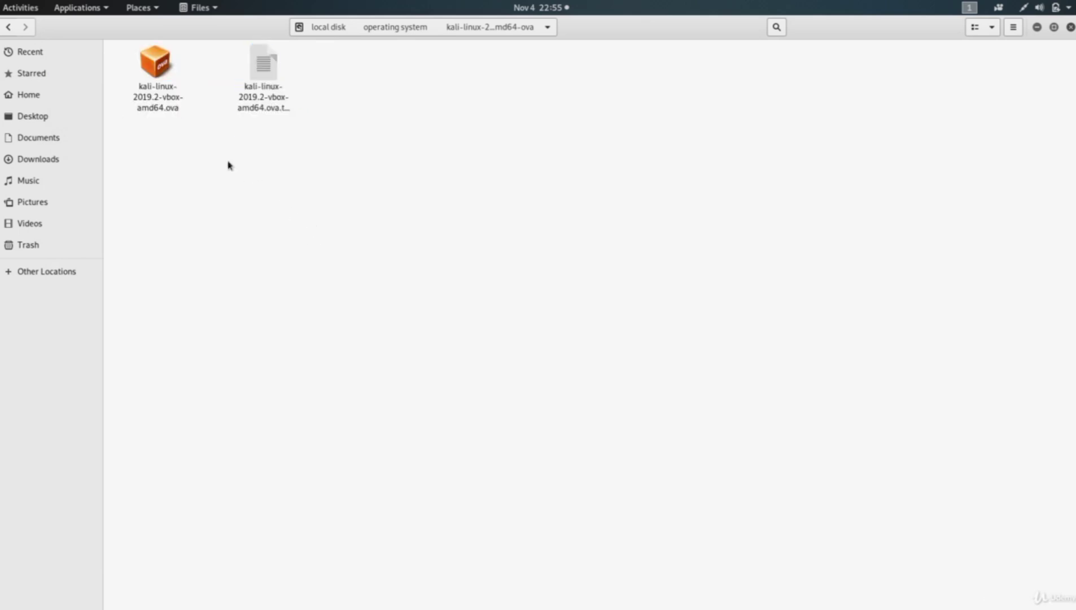
left_click(158, 90)
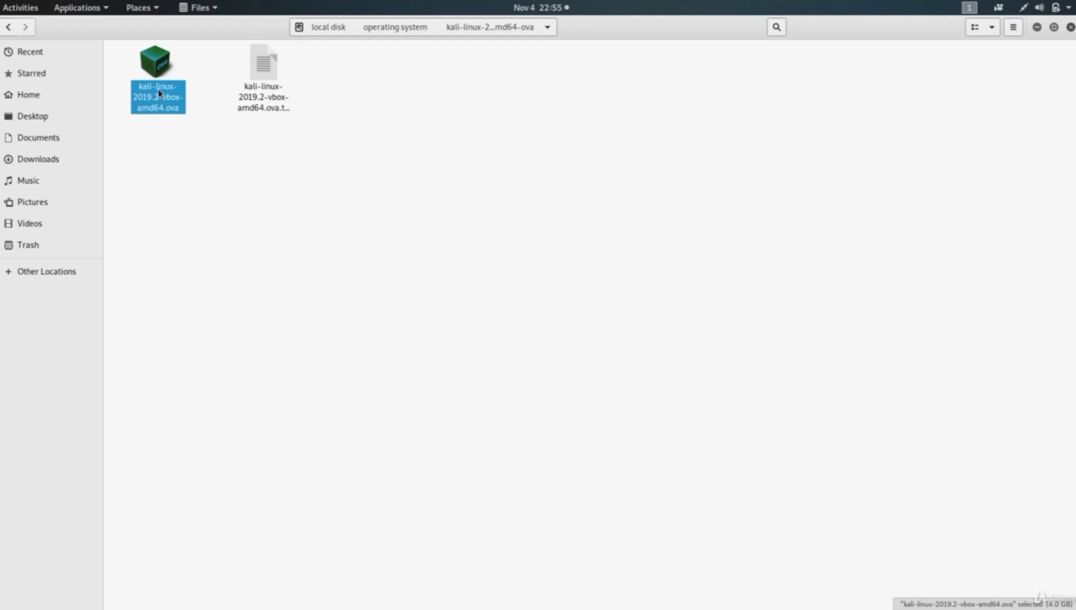
Open kali-linux-2019.2-vbox-amd64.ova with VirtualBox from its context menu.
right_click(157, 65)
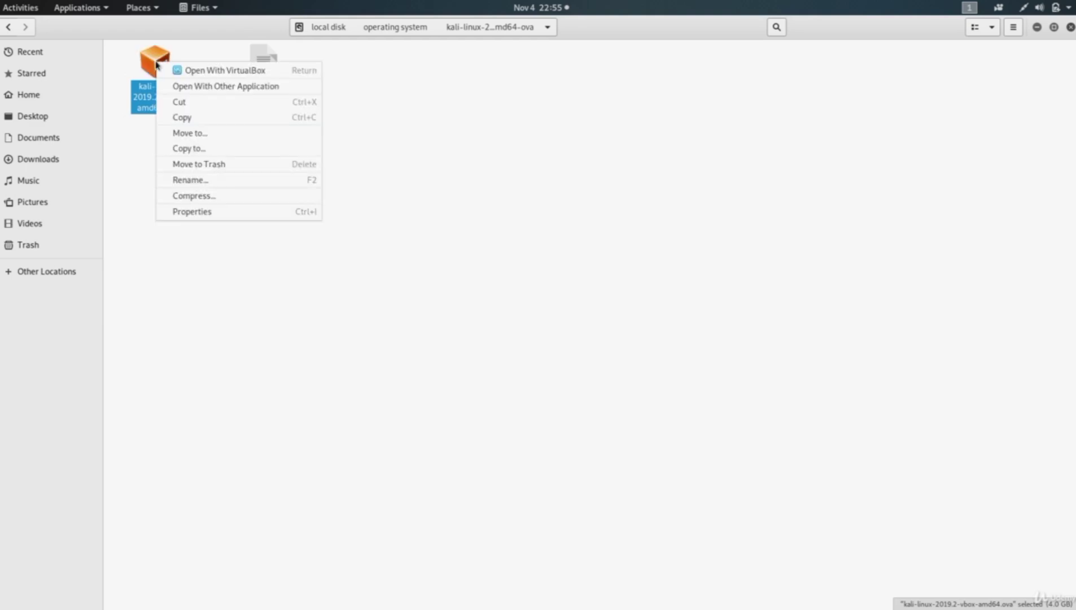
left_click(144, 161)
right_click(152, 69)
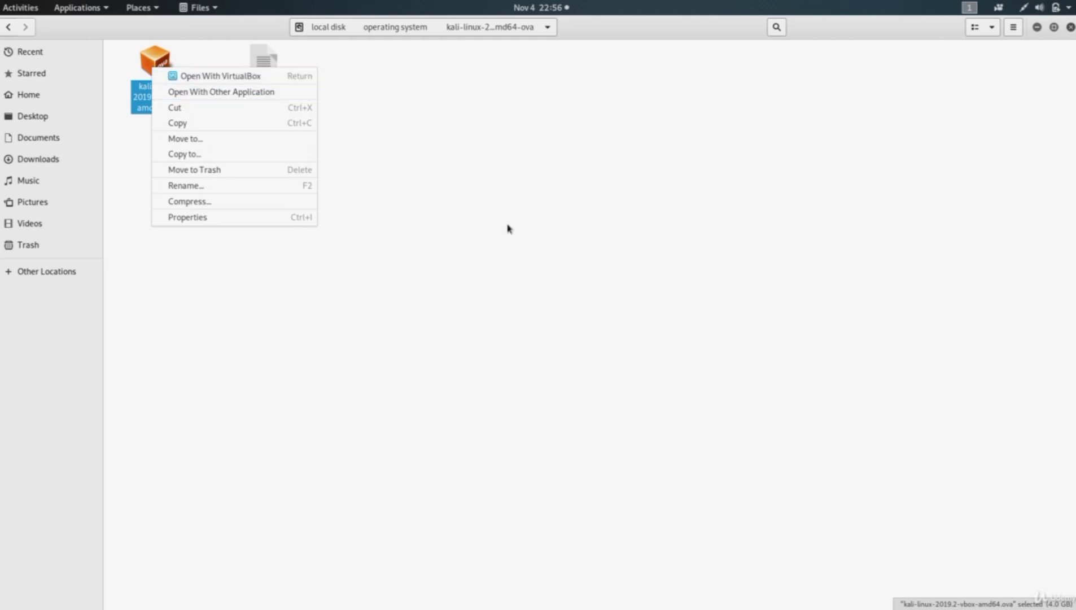
left_click(435, 226)
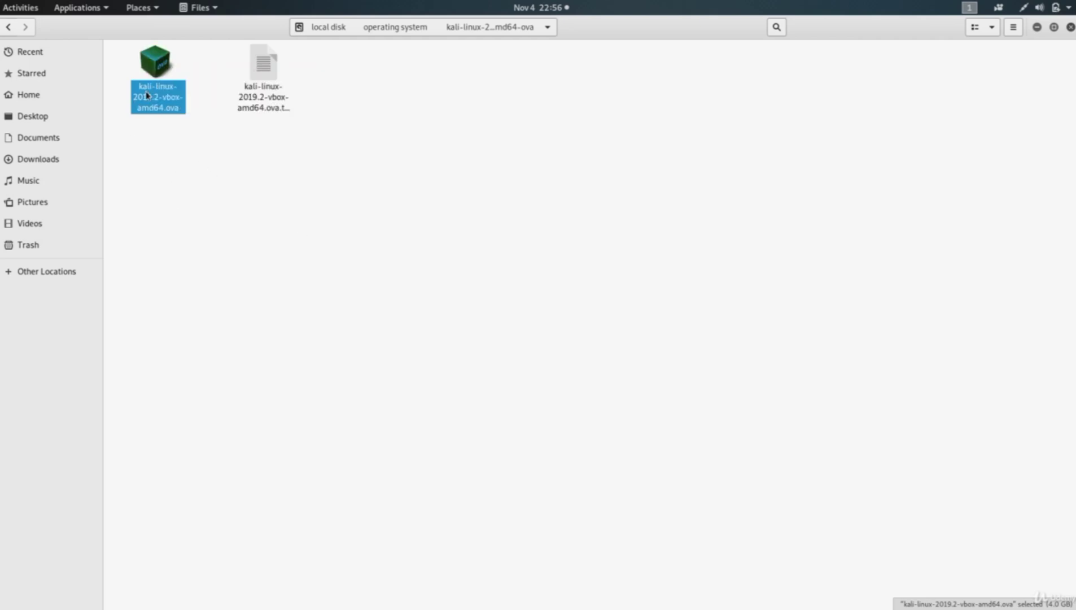
right_click(160, 63)
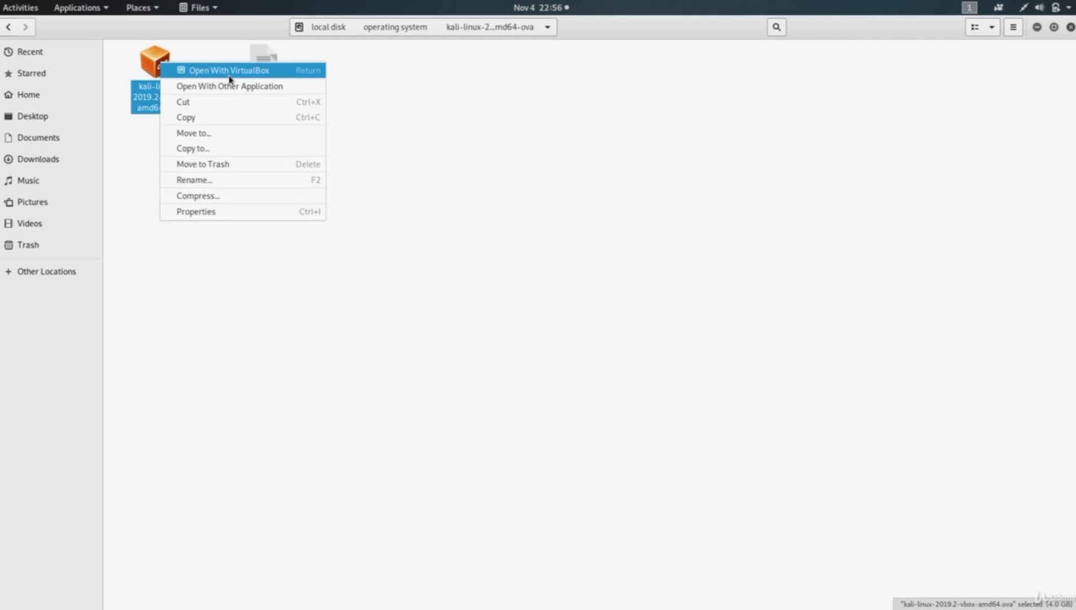
left_click(147, 148)
right_click(152, 65)
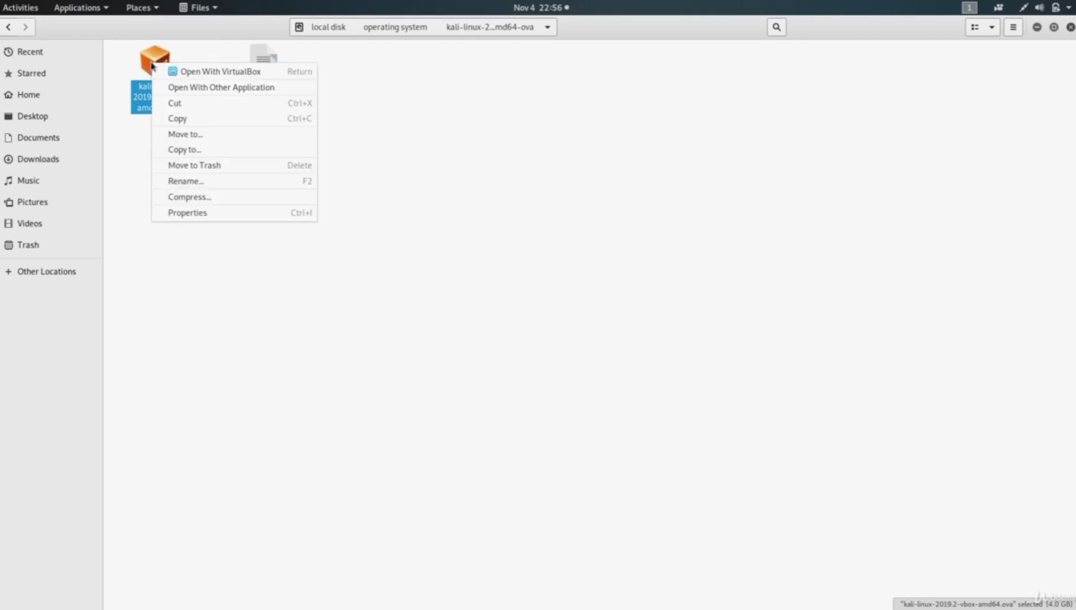
left_click(143, 97)
right_click(152, 73)
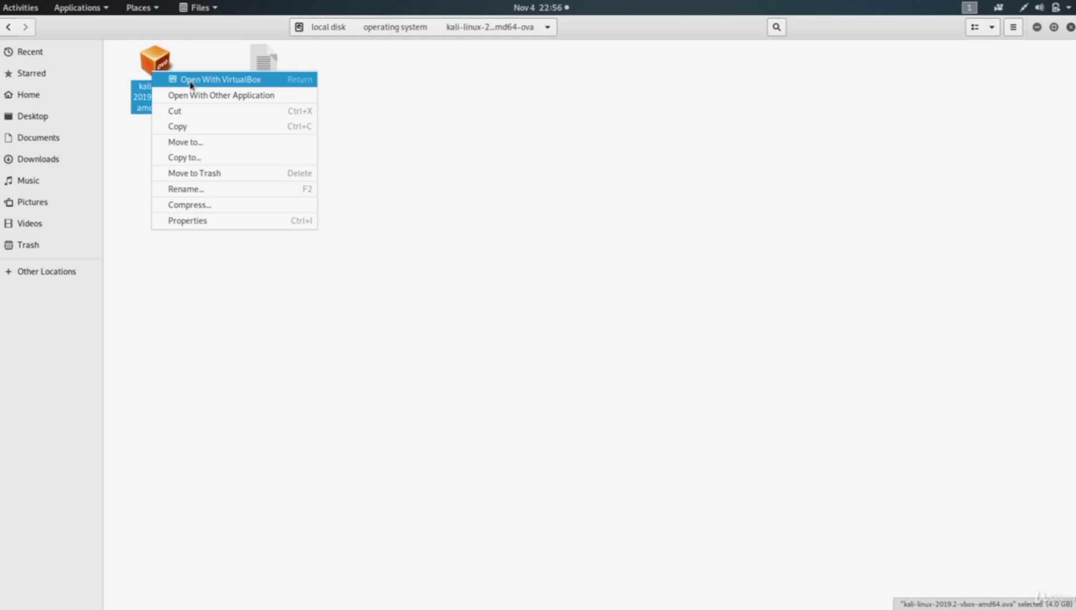
left_click(226, 80)
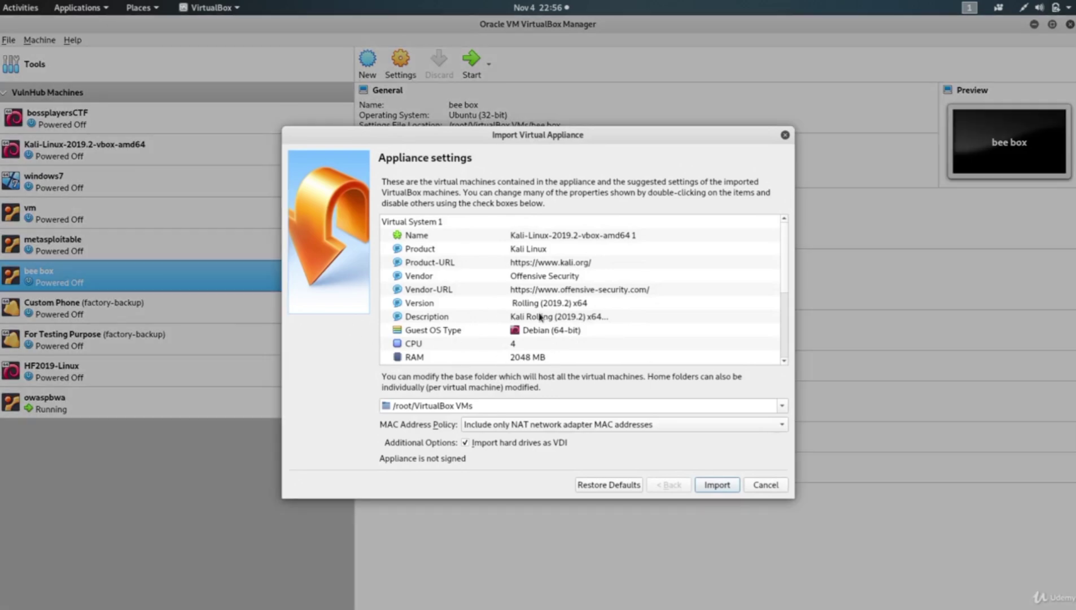
Review the appliance settings (4 CPUs, 2048 MB RAM) and import the Kali appliance.
scroll(539, 317, "down", 3)
scroll(540, 314, "up", 3)
scroll(541, 313, "down", 2)
scroll(518, 331, "down", 2)
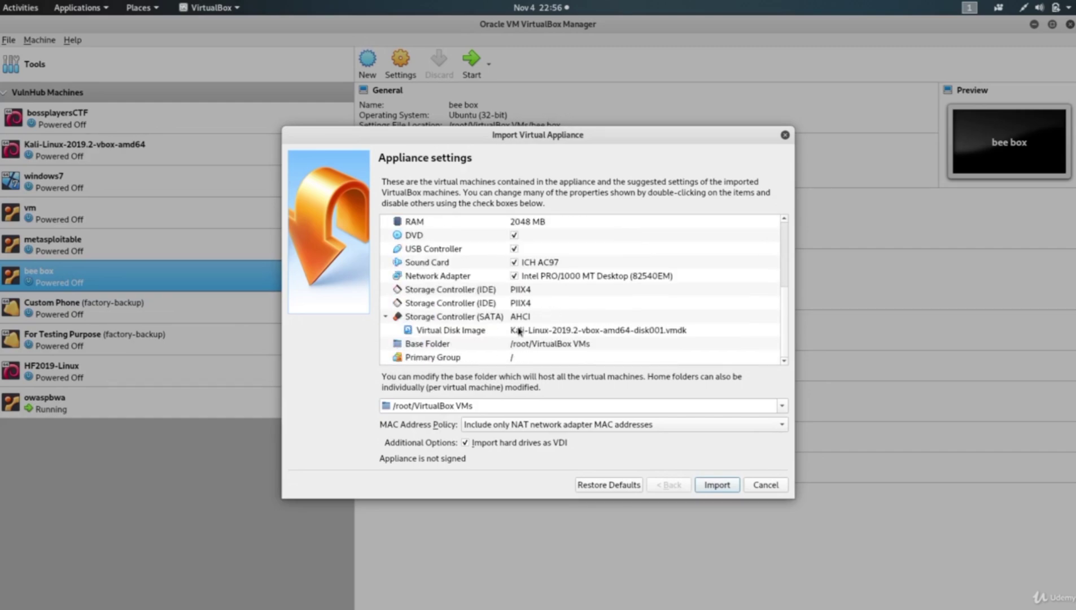
scroll(522, 317, "up", 2)
left_click(526, 304)
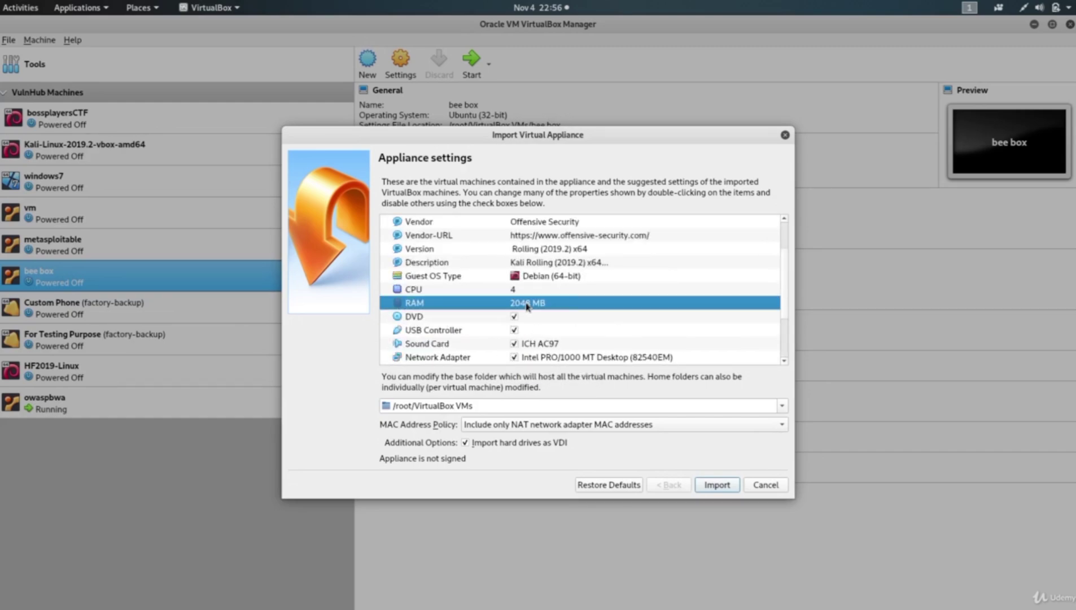
scroll(526, 308, "down", 3)
scroll(525, 333, "up", 4)
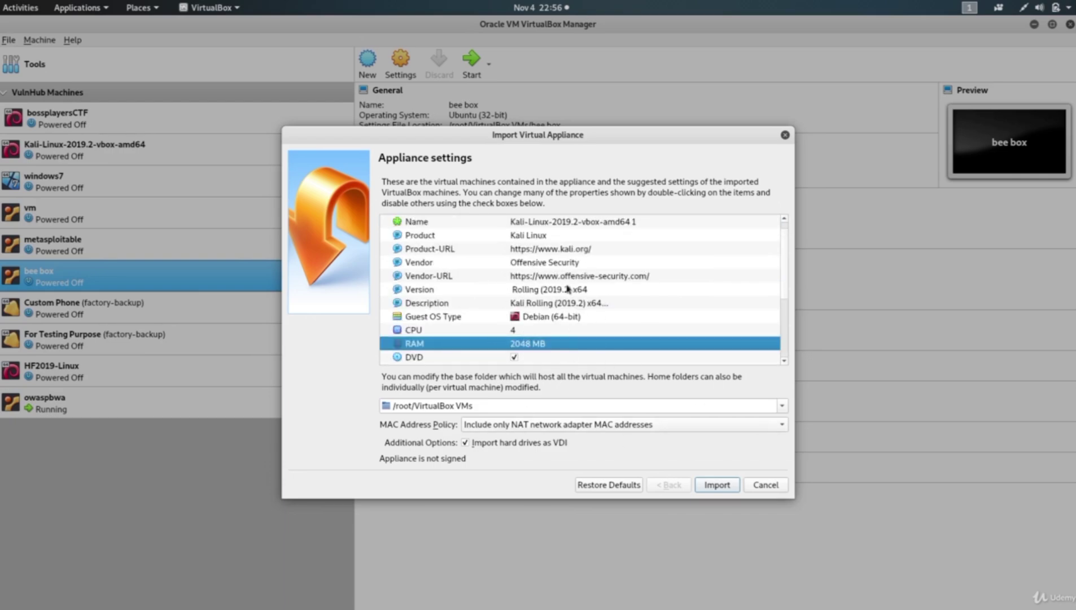
left_click(716, 487)
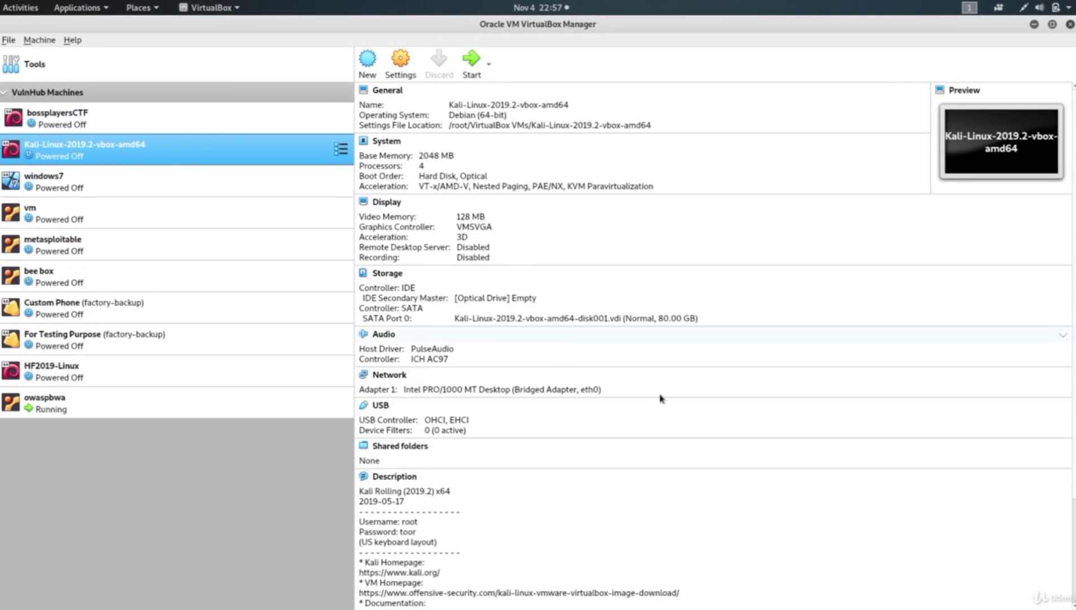
Review the imported Kali VM's details: 128 MB video memory, VMSVGA graphics, 80 GB disk.
scroll(408, 440, "down", 5)
scroll(442, 265, "up", 5)
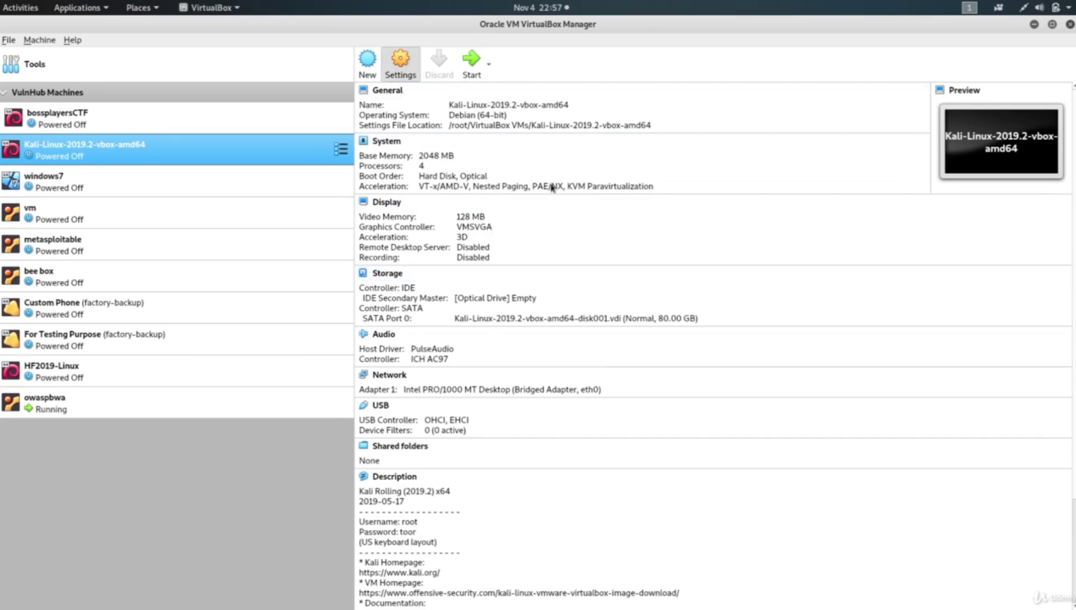
Open the Kali machine's settings and review its Display and System pages.
key("ctrl+s")
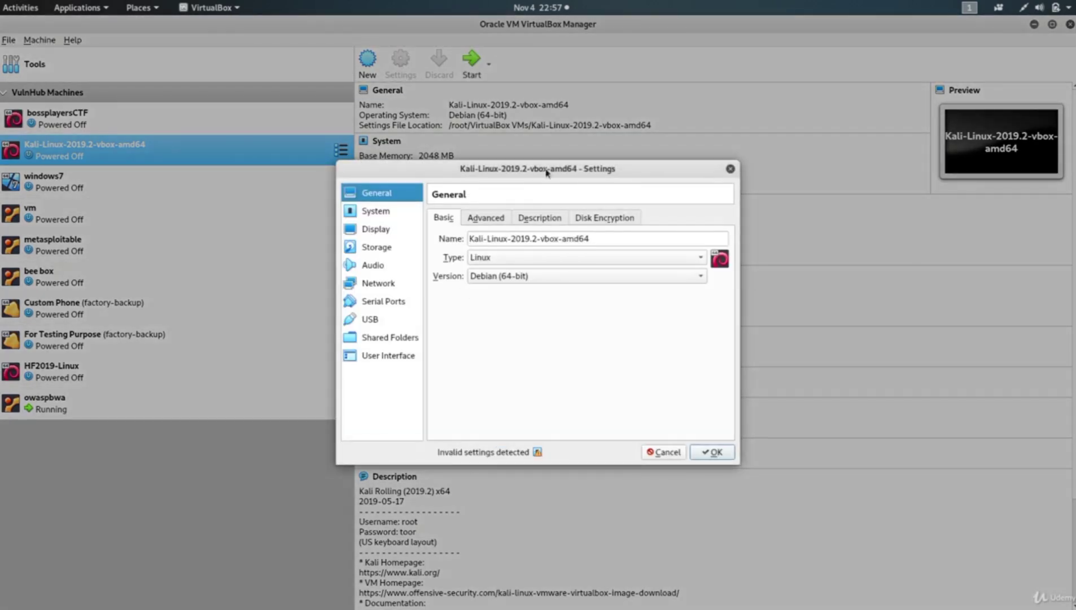
left_click(375, 230)
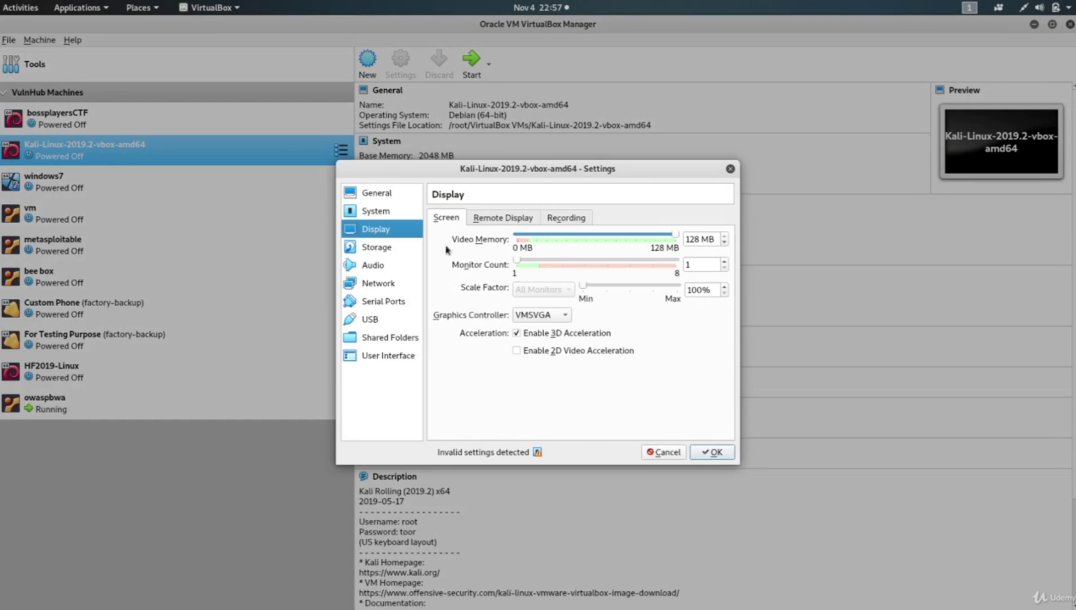
left_click(384, 212)
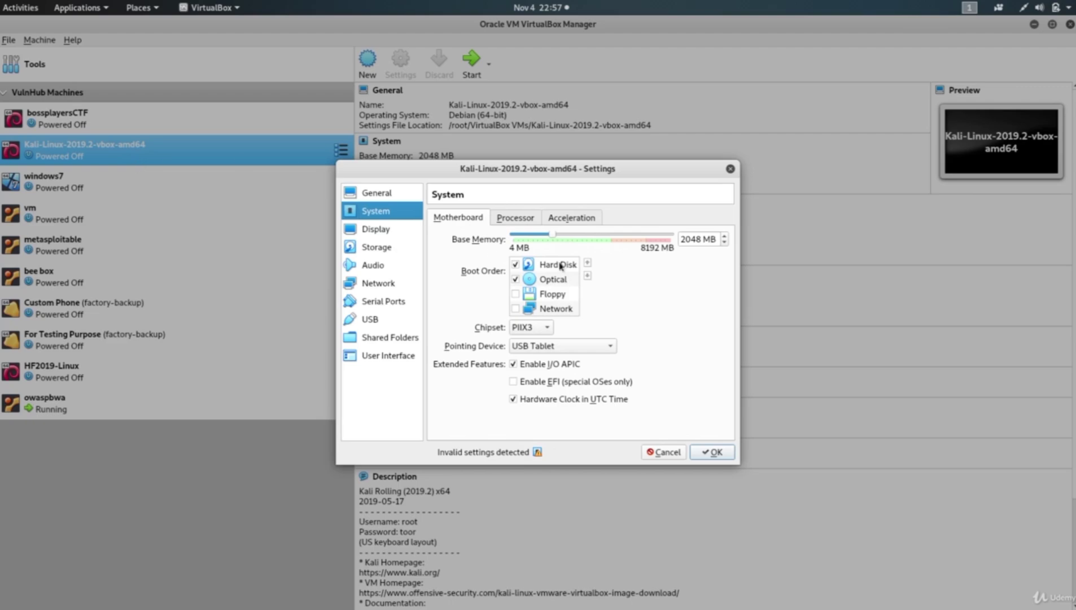
Attach network adapter 1 to Bridged Adapter on eth0 and save with OK.
left_click(381, 282)
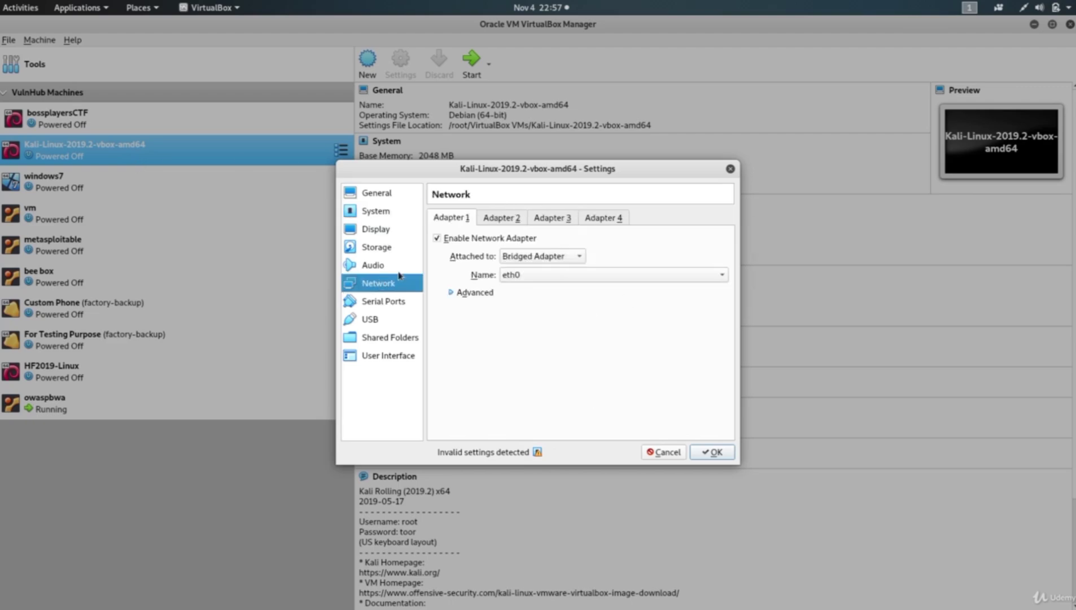
left_click(526, 260)
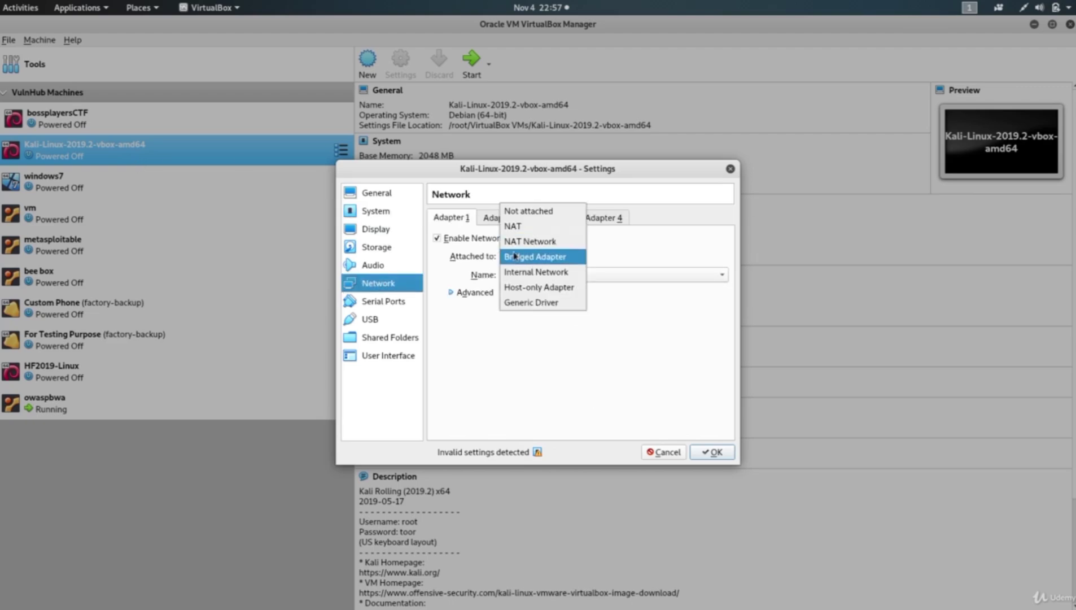
left_click(536, 257)
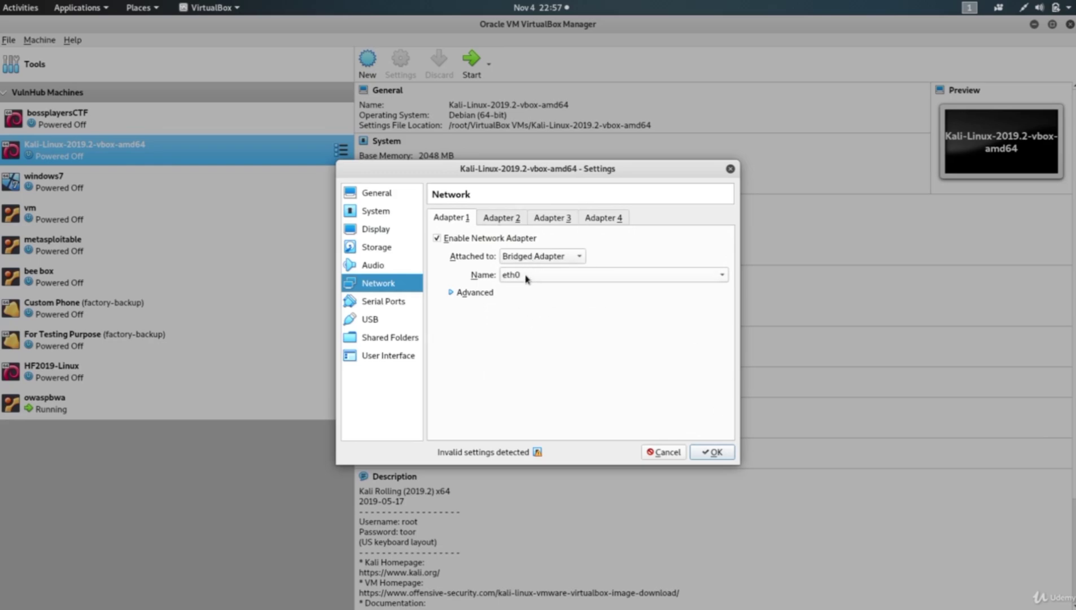
left_click(537, 261)
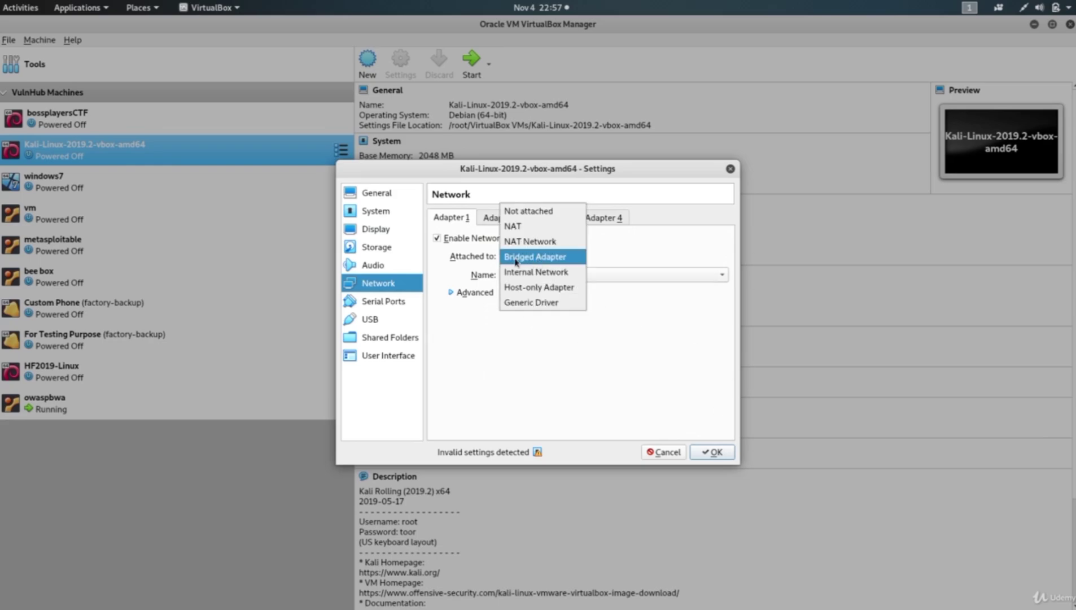
left_click(526, 258)
left_click(550, 258)
left_click(549, 339)
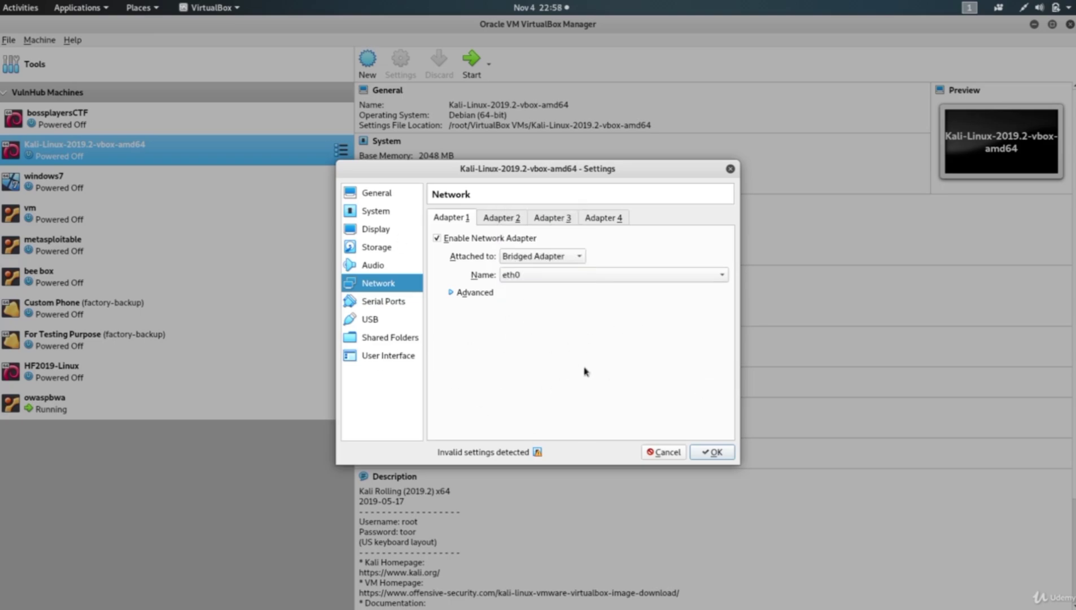
left_click(709, 453)
Start the Kali-Linux-2019.2-vbox-amd64 VM from the toolbar's Start arrow.
scroll(492, 445, "down", 4)
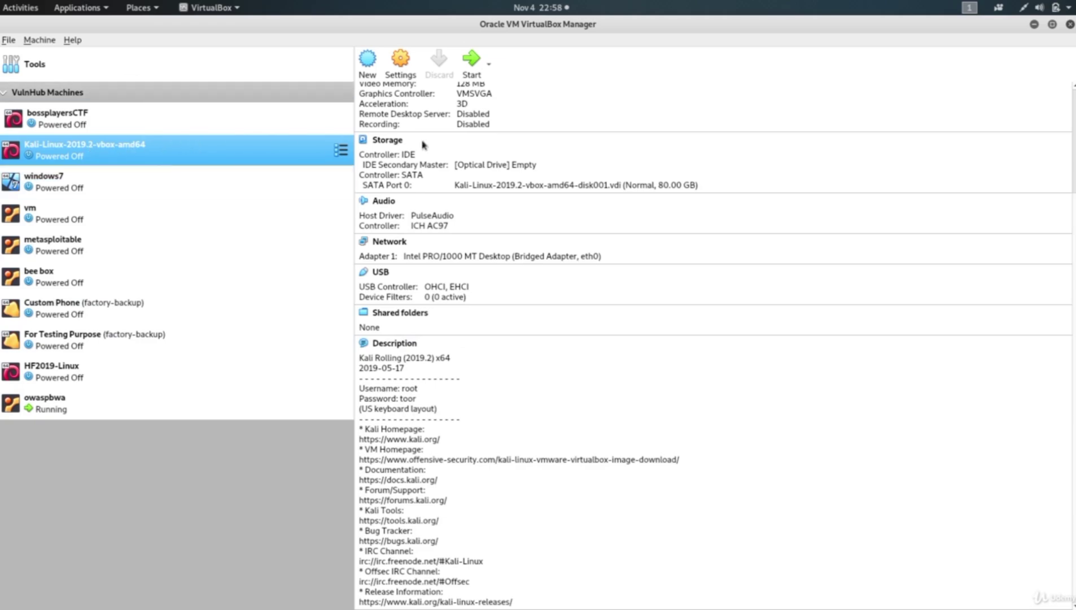
left_click(469, 67)
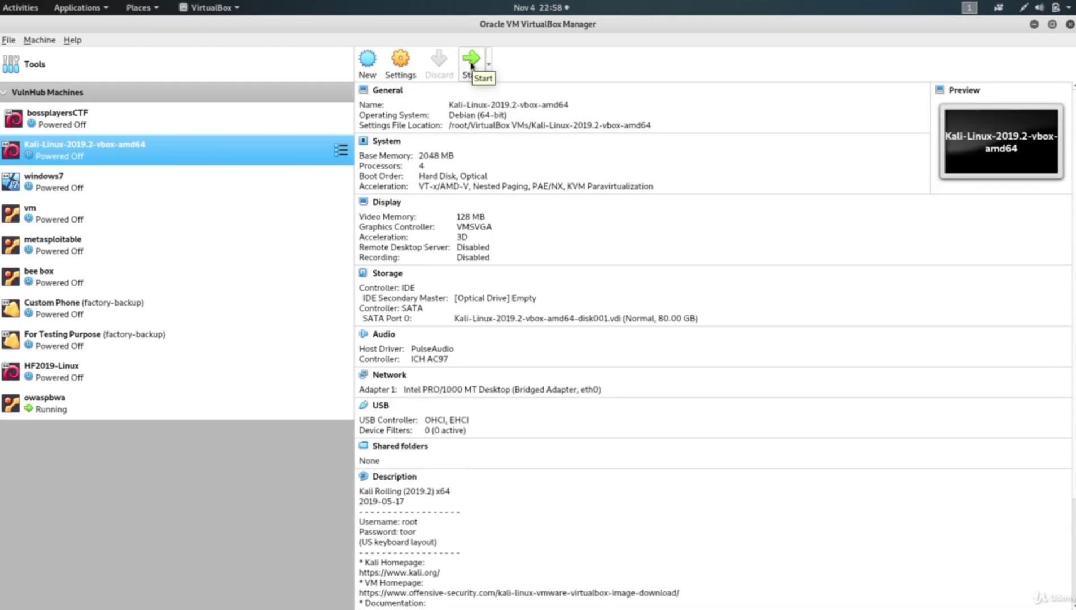
left_click(471, 66)
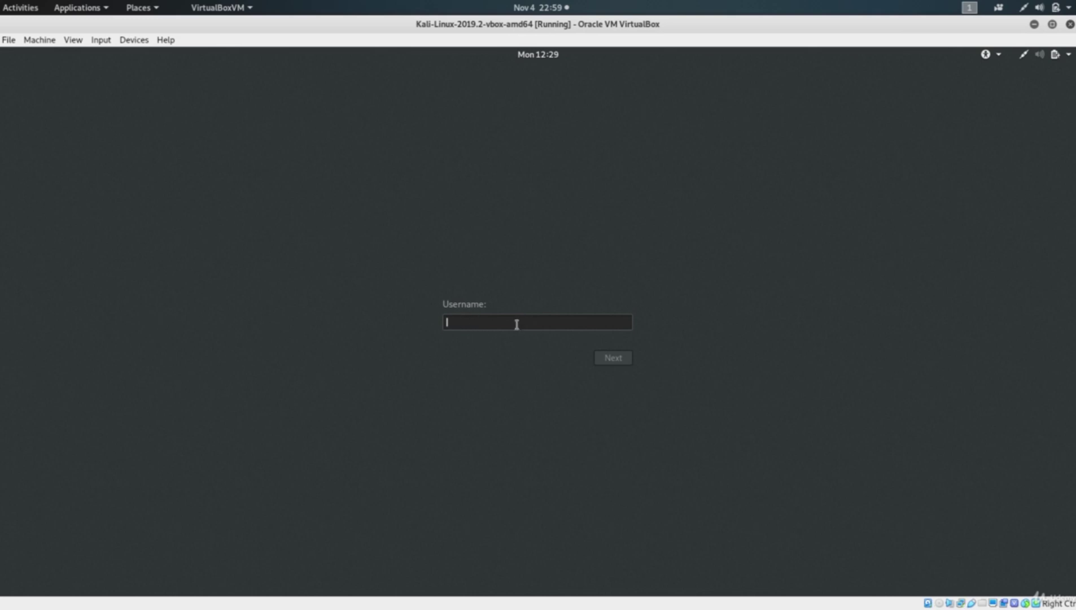
Log in to Kali with username root and the account password.
type("root")
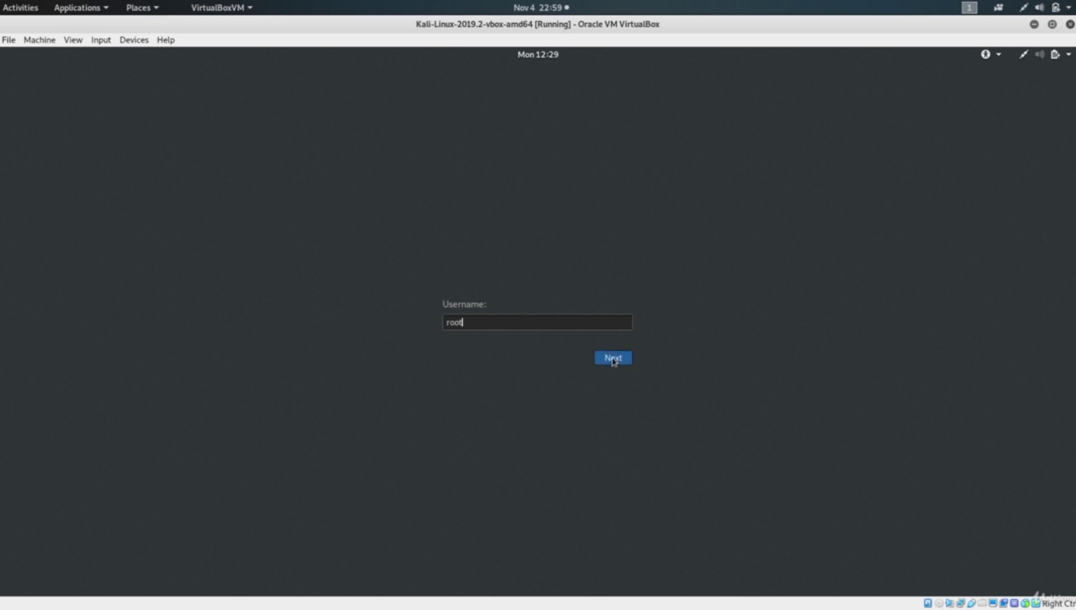
left_click(612, 359)
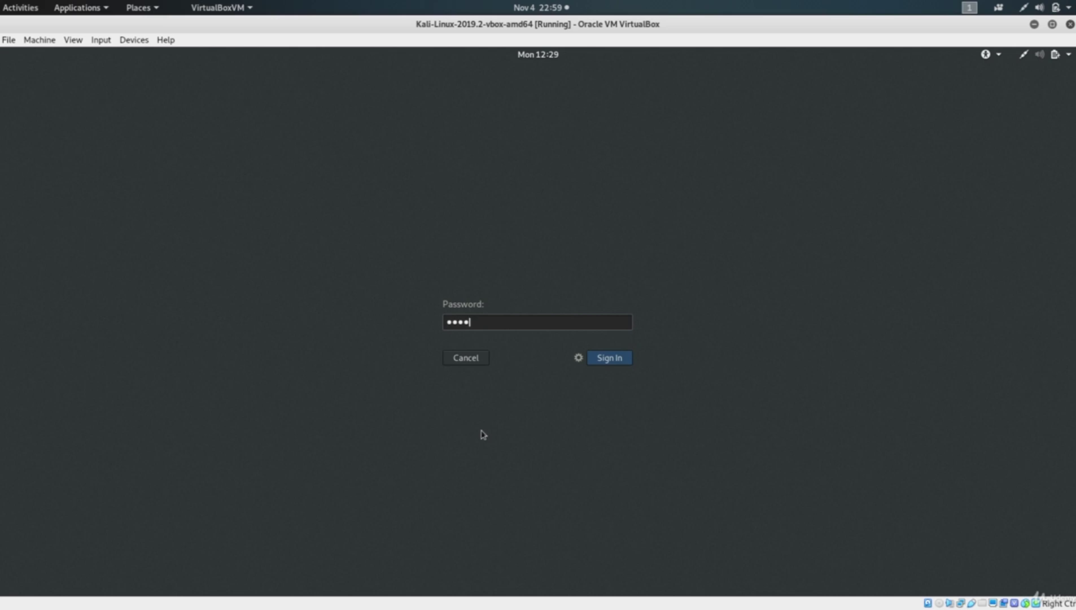
type("toor")
left_click(610, 358)
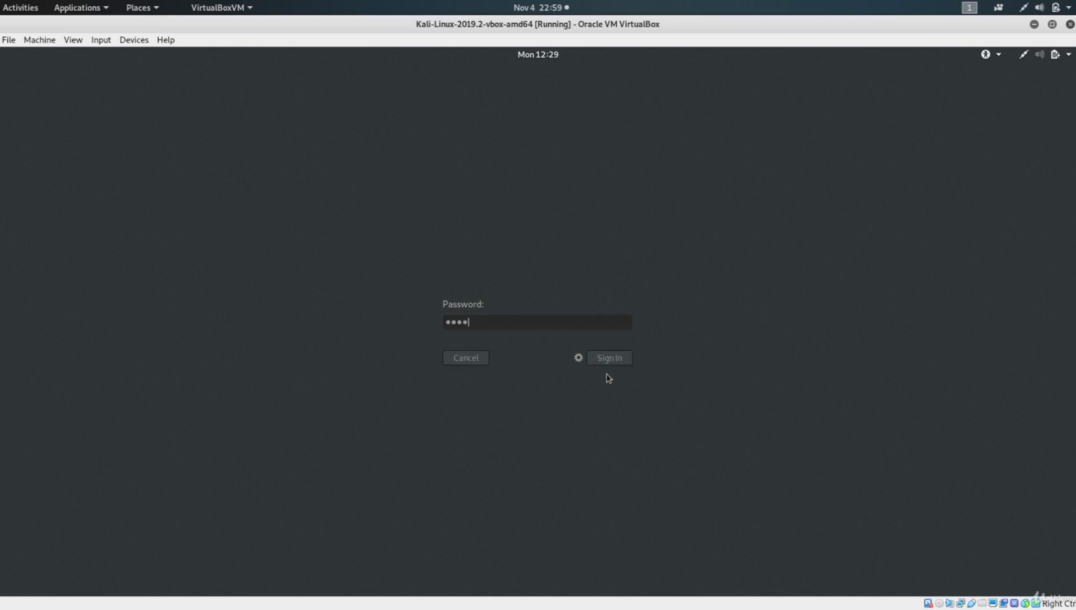